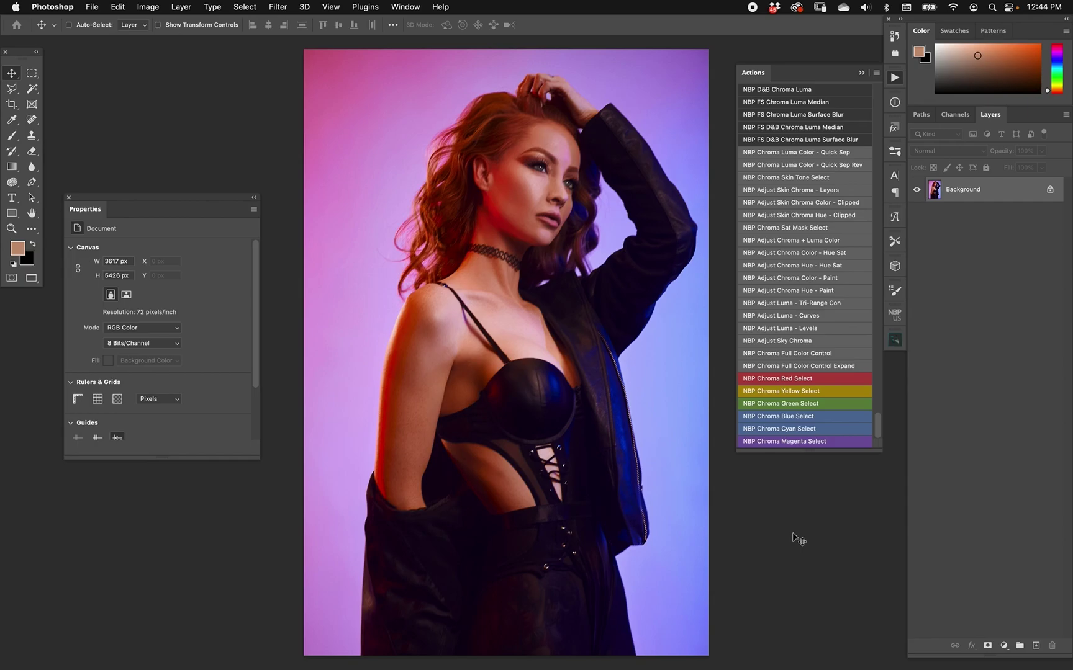
# Run the NBP Chroma Sat Mask Select action from the Background to build a chroma-based selection
pyautogui.click(832, 241)
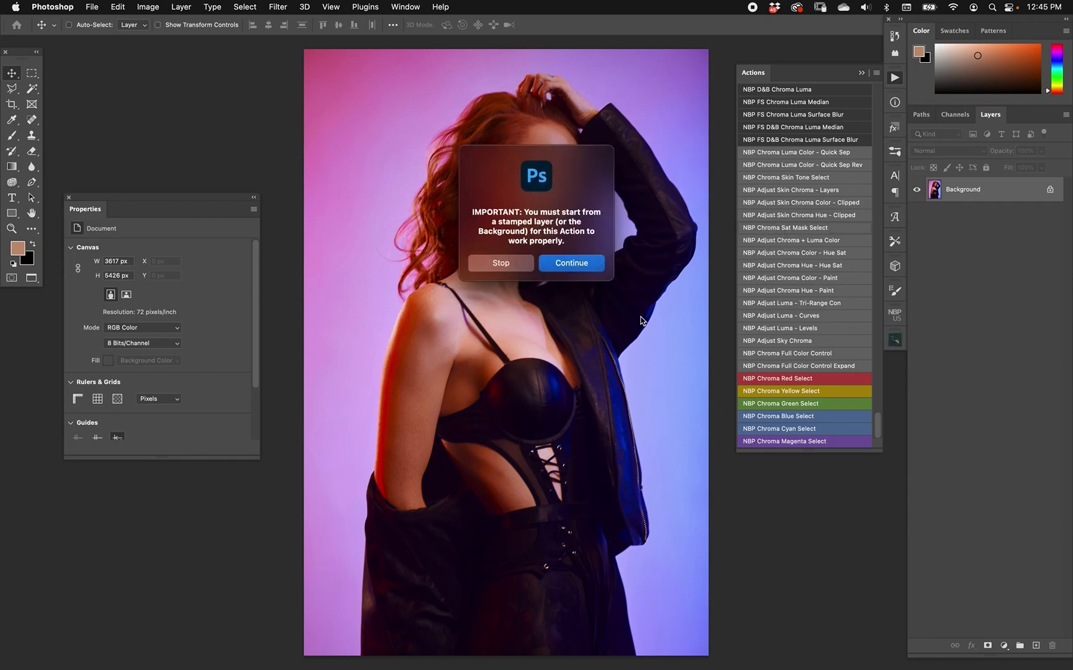
pyautogui.click(577, 264)
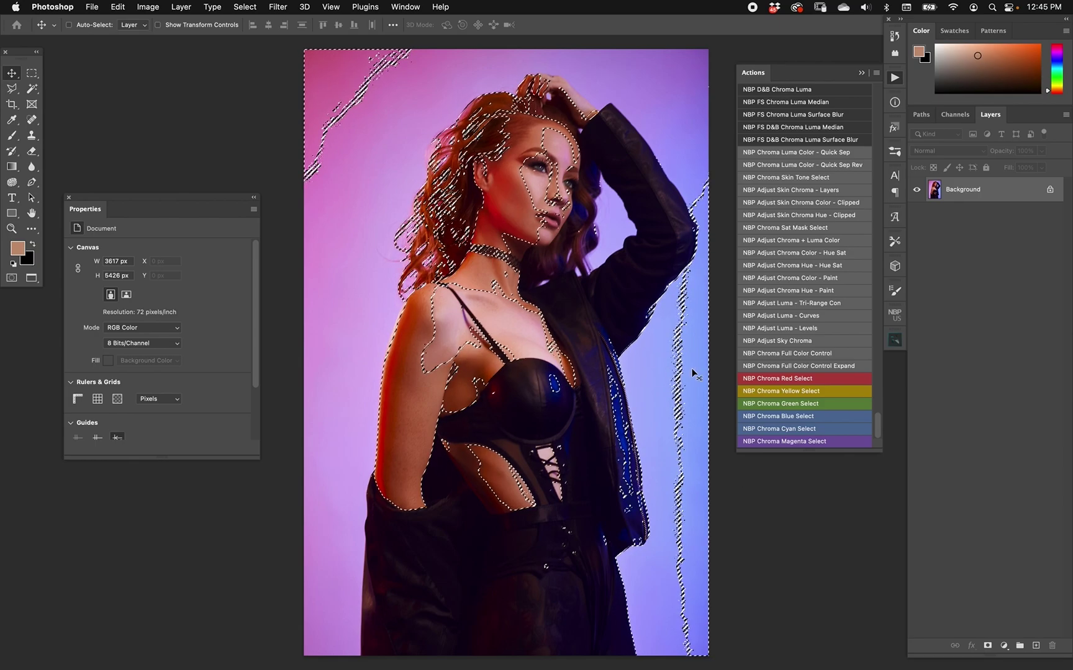
pyautogui.click(1003, 646)
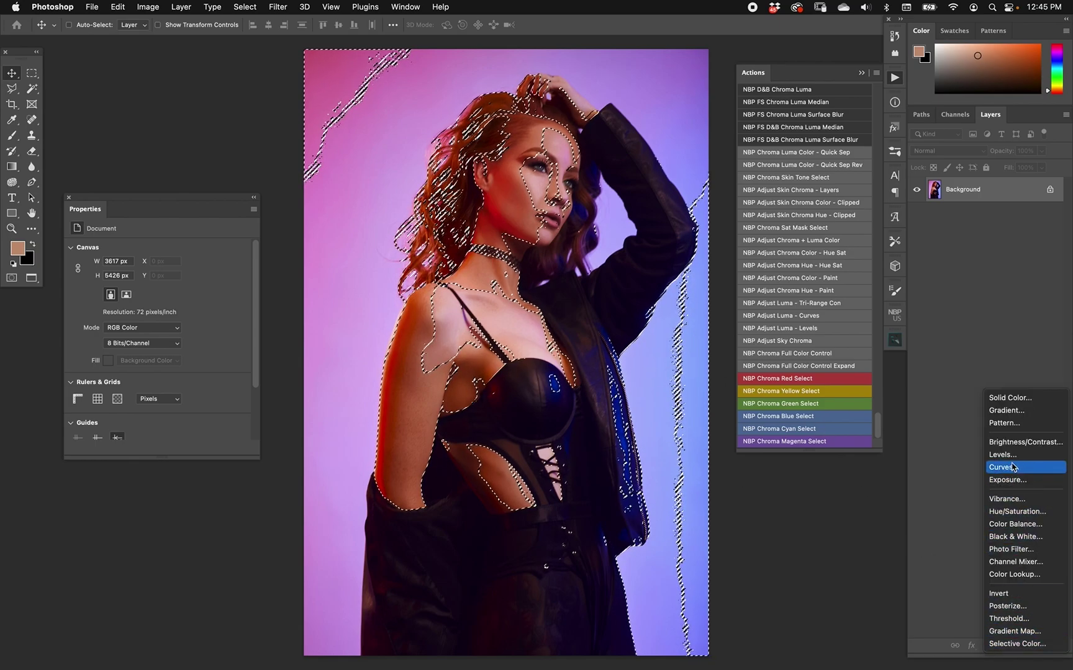
# Add a Vibrance 1 layer masked by the chroma selection and display its mask alone
pyautogui.click(1009, 499)
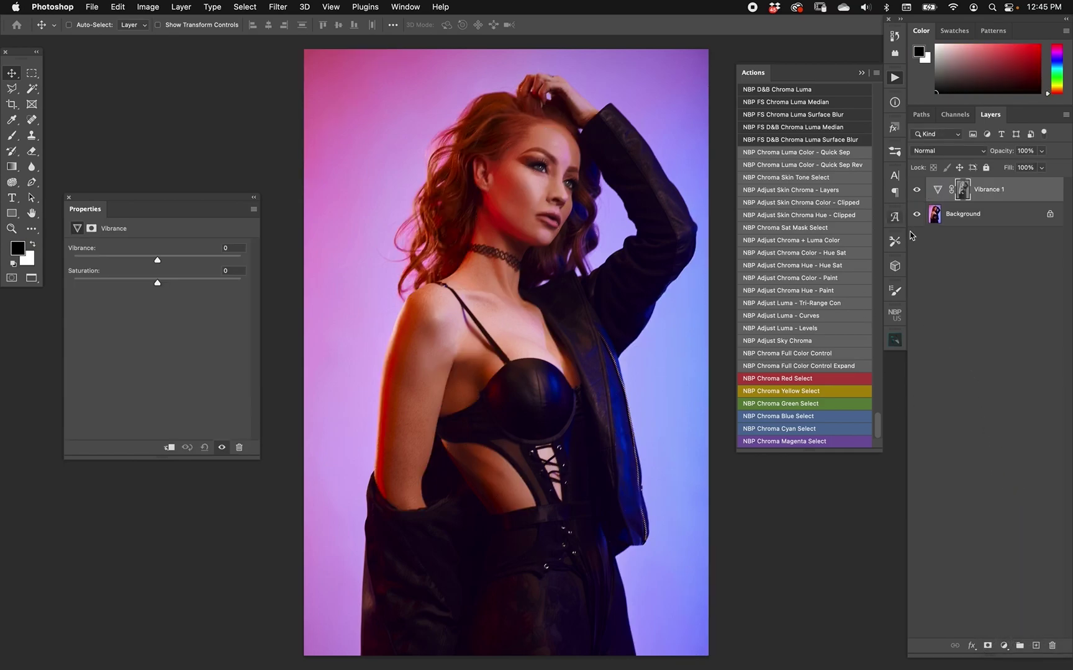
pyautogui.keyDown('alt'); pyautogui.click(961, 194); pyautogui.keyUp('alt')
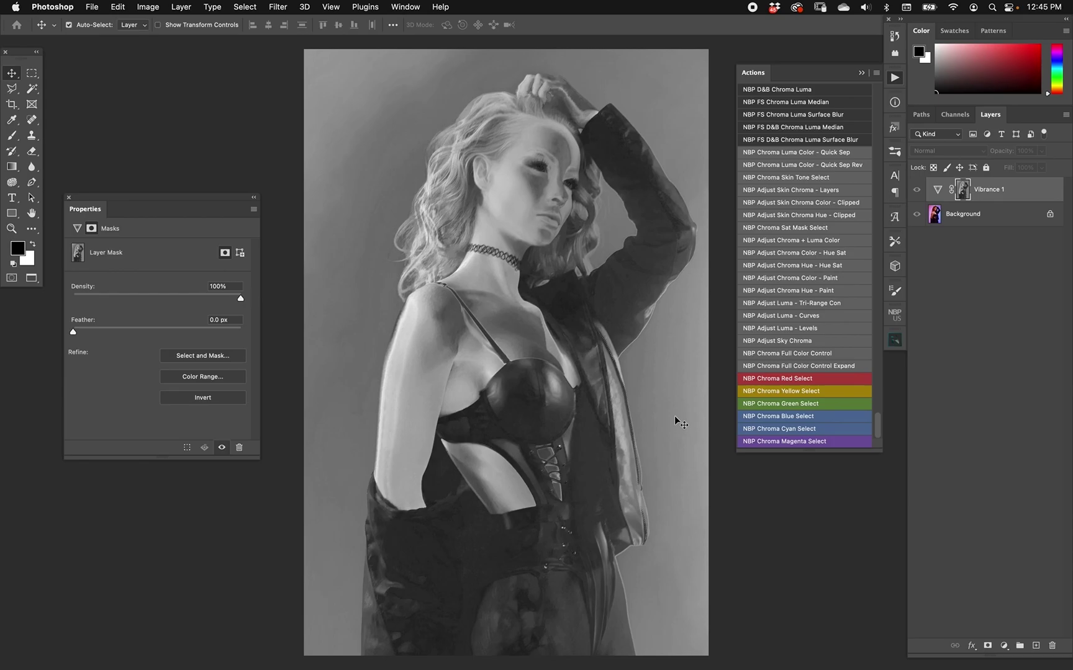
pyautogui.press('super+plus')
# Inspect the mask at 100% around the face and ear, then hide Vibrance 1
pyautogui.moveTo(562, 87); pyautogui.dragTo(590, 268)
pyautogui.press('z')
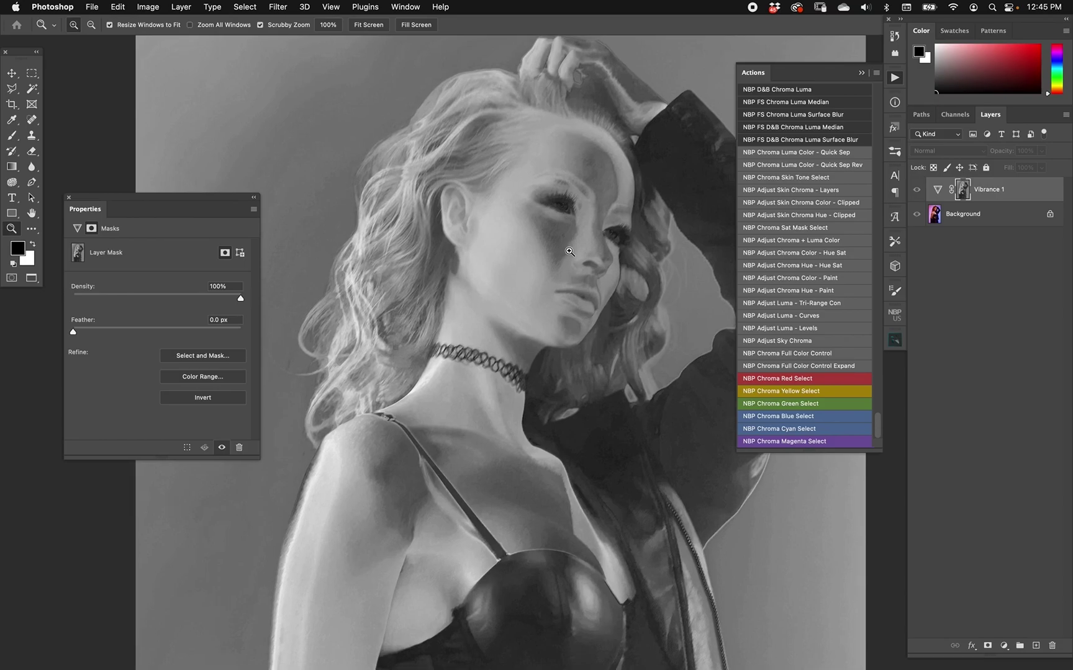
pyautogui.click(570, 249)
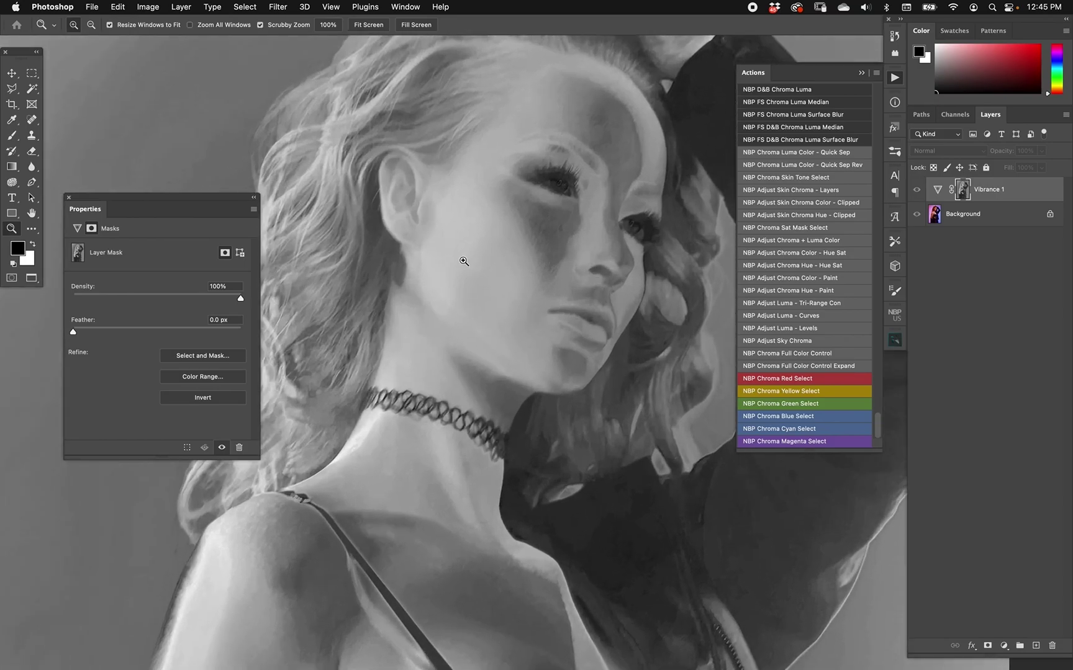
pyautogui.moveTo(420, 188); pyautogui.dragTo(392, 184)
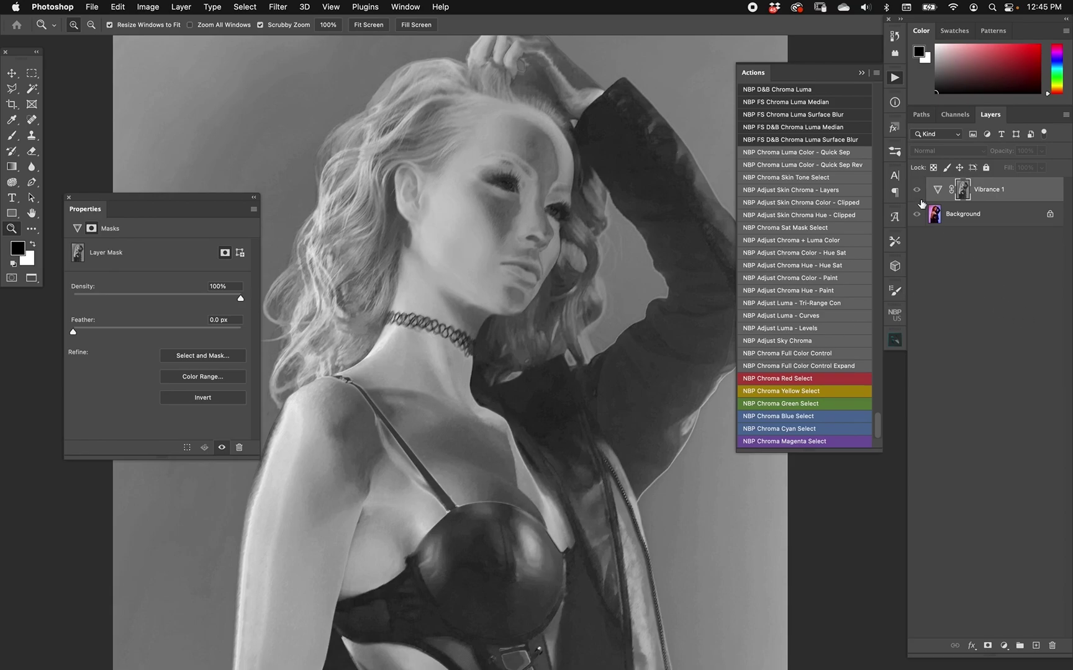
pyautogui.click(916, 190)
# Duplicate the Background layer and convert the copy to HSB false colours with the HSB/HSL filter
pyautogui.click(962, 214)
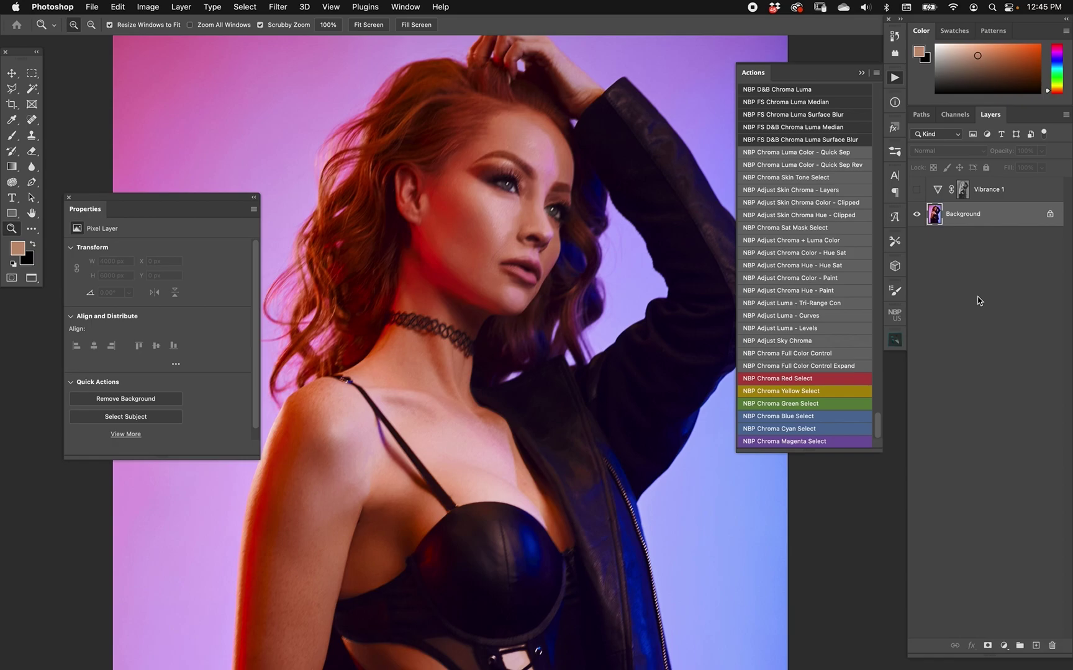
pyautogui.hotkey('ctrl', 'j')
pyautogui.click(278, 7)
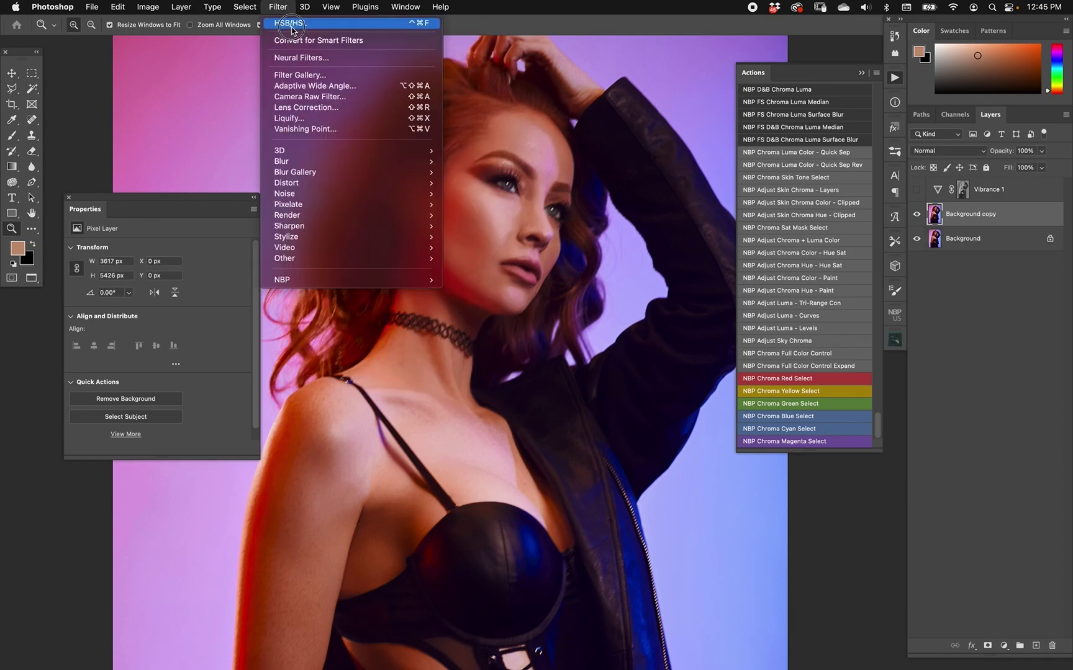
pyautogui.click(291, 23)
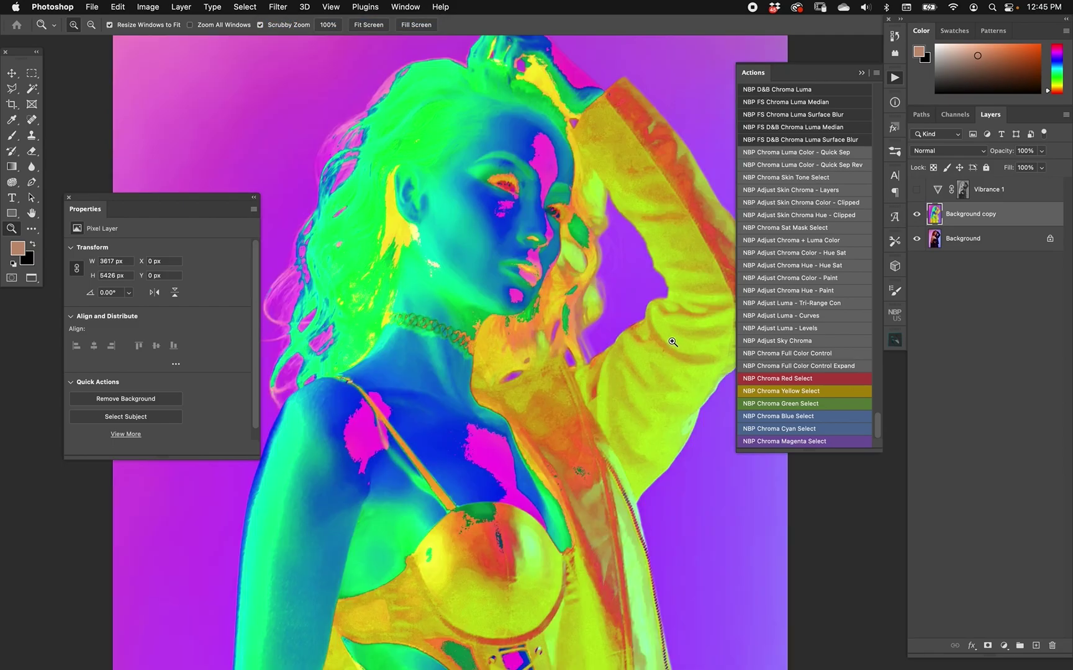
# Load the Green saturation channel as a selection, add Vibrance 2 from it, and delete Background copy
pyautogui.click(956, 115)
pyautogui.click(931, 181)
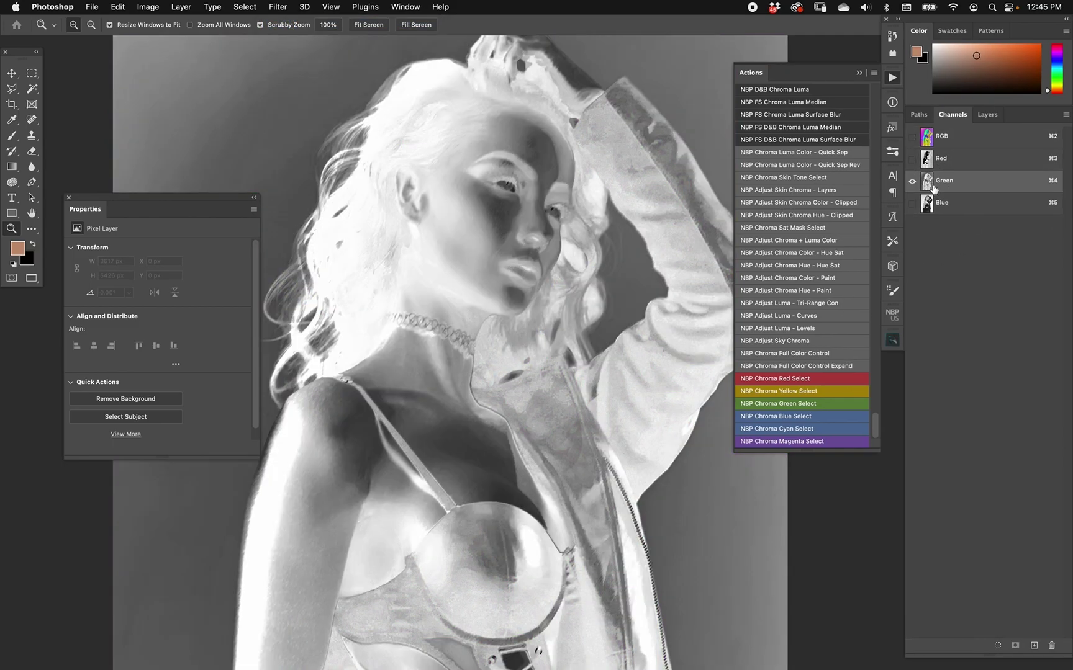
pyautogui.keyDown('super'); pyautogui.click(931, 202); pyautogui.keyUp('super')
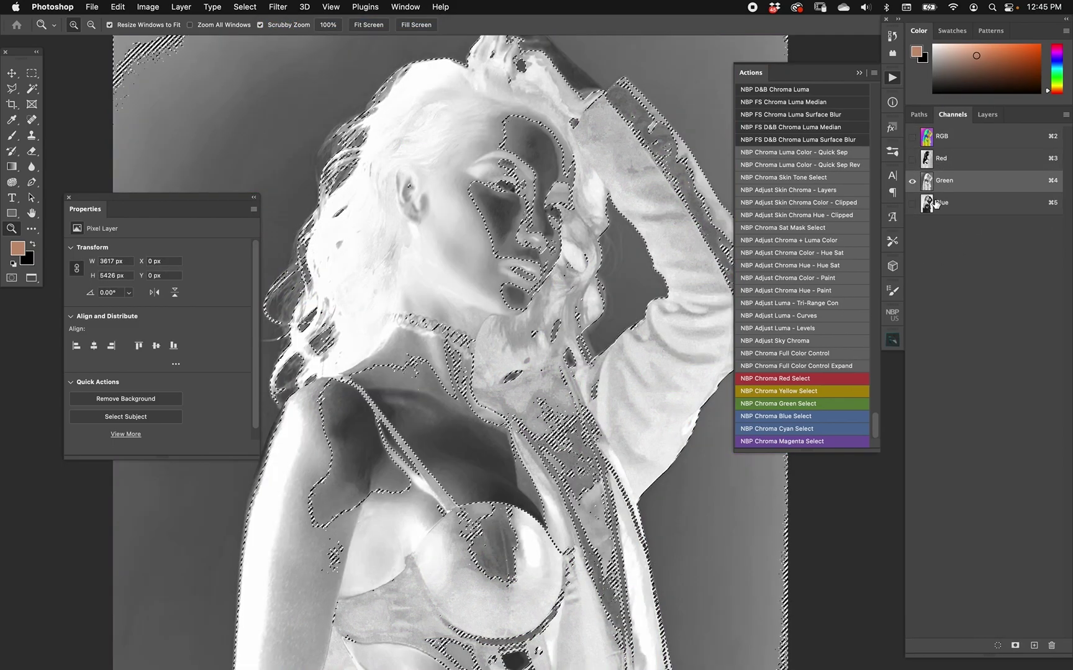
pyautogui.click(990, 114)
pyautogui.click(1003, 645)
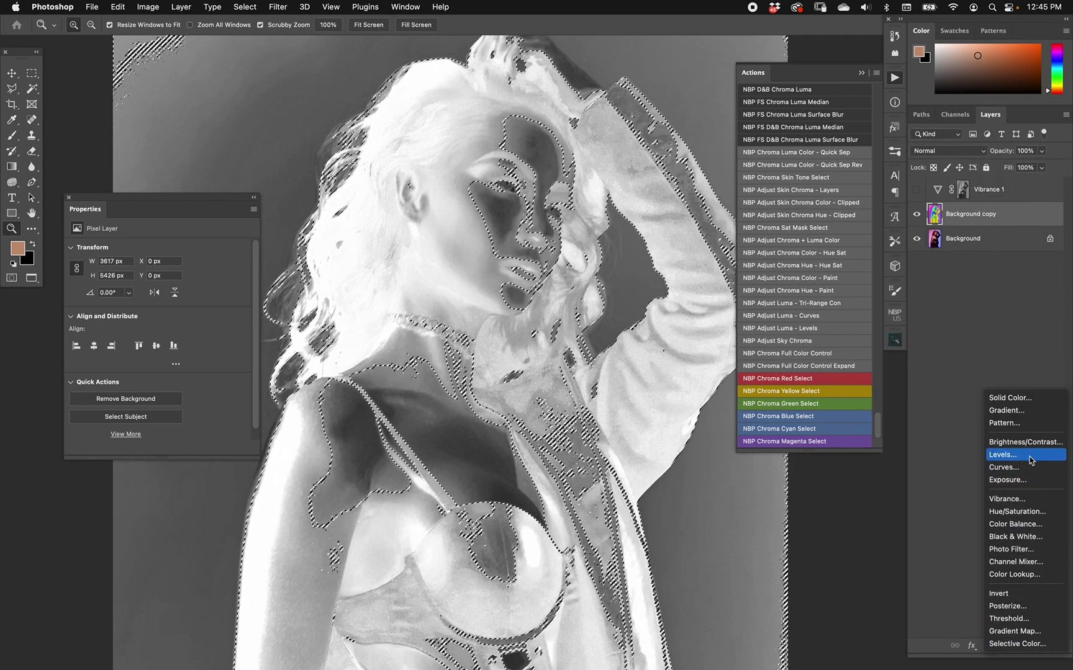
pyautogui.click(1007, 498)
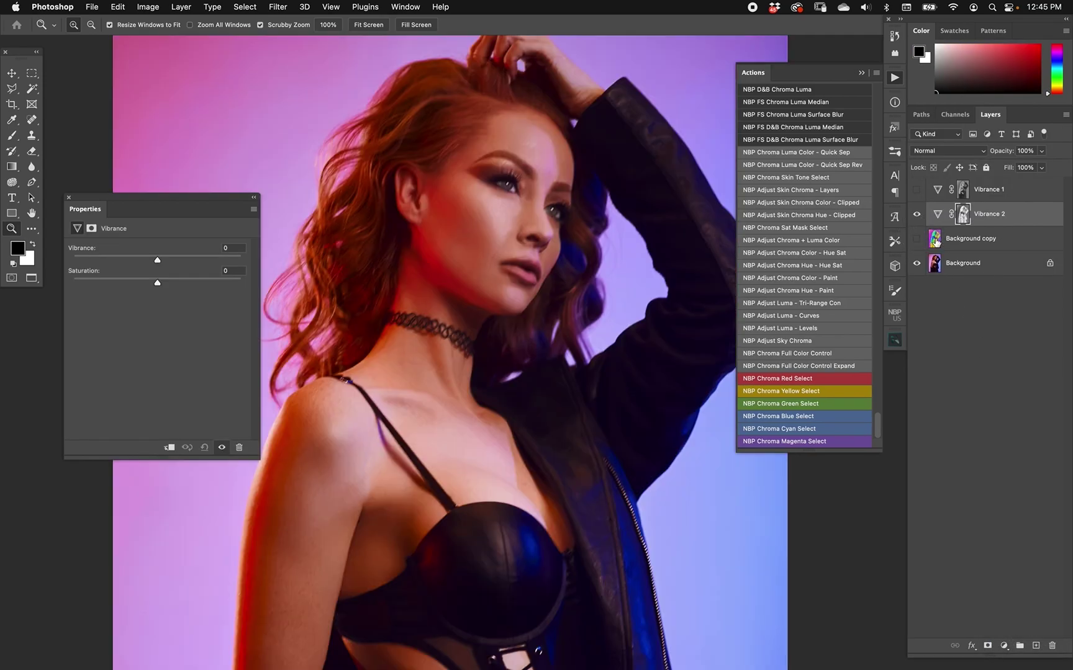
pyautogui.click(943, 245)
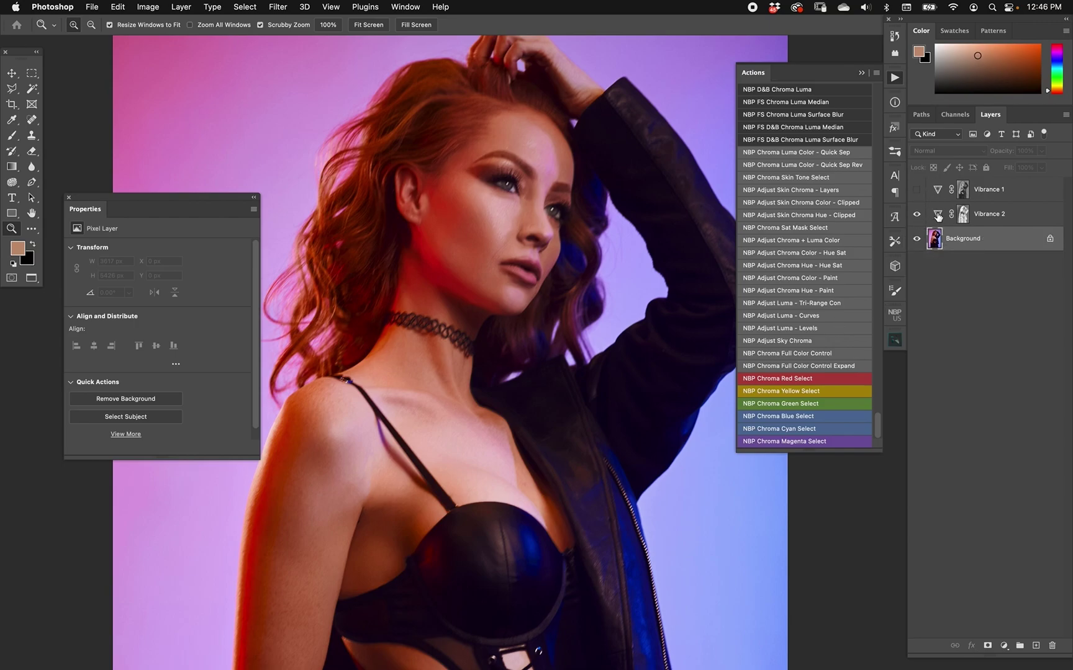
# Show Vibrance 1 again and alternate between the Vibrance 2 and Vibrance 1 masks over torso and face
pyautogui.click(917, 189)
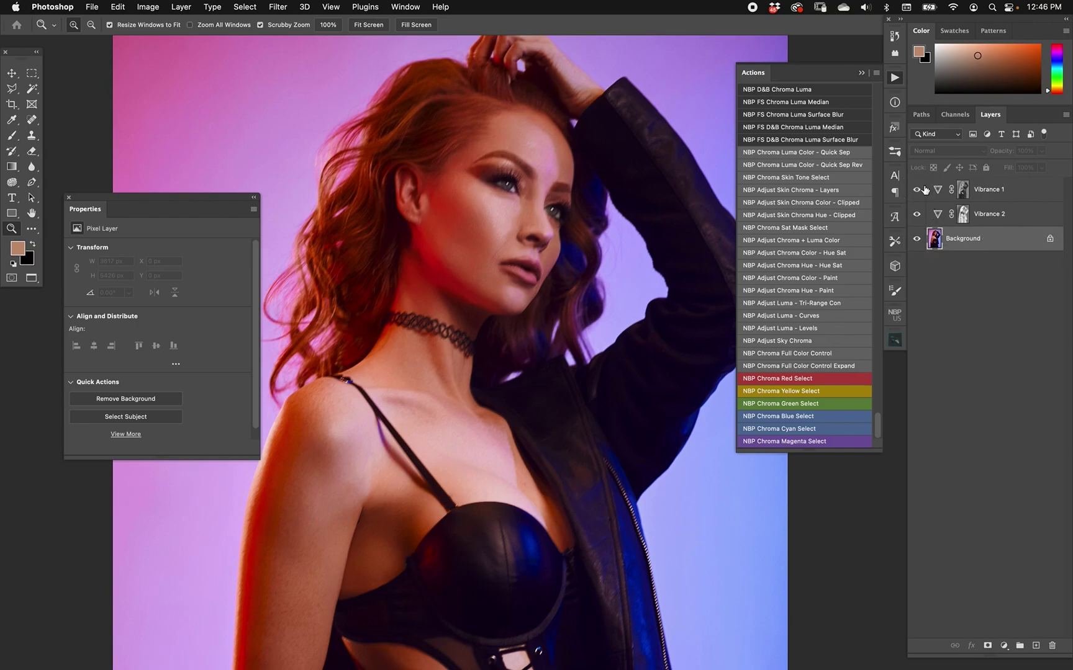
pyautogui.keyDown('alt'); pyautogui.click(962, 214); pyautogui.keyUp('alt')
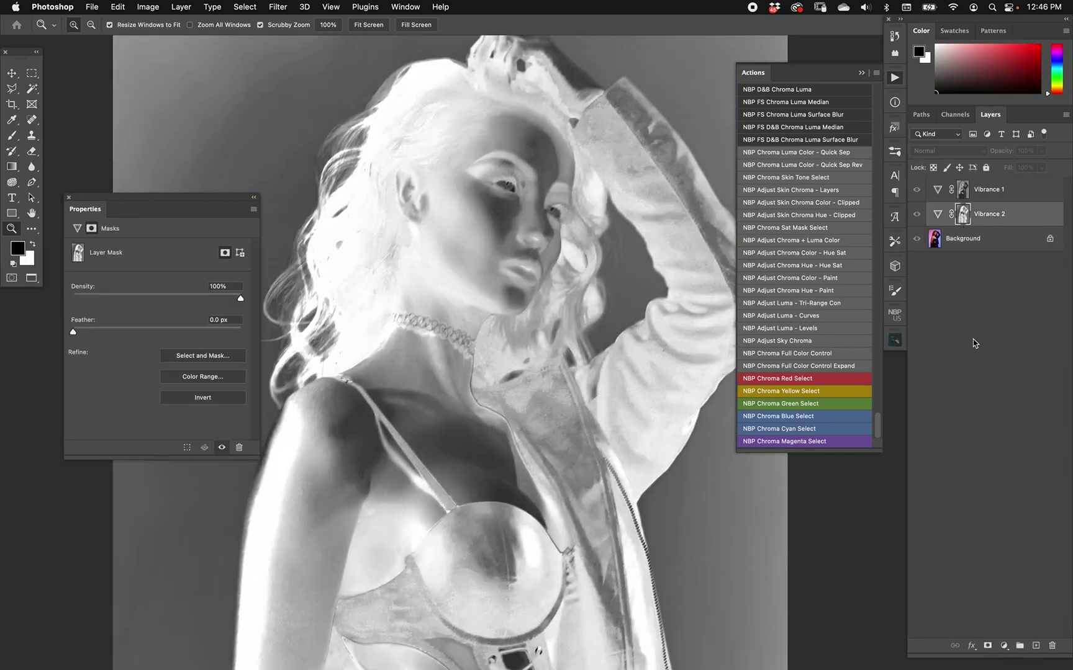
pyautogui.keyDown('alt'); pyautogui.click(963, 190); pyautogui.keyUp('alt')
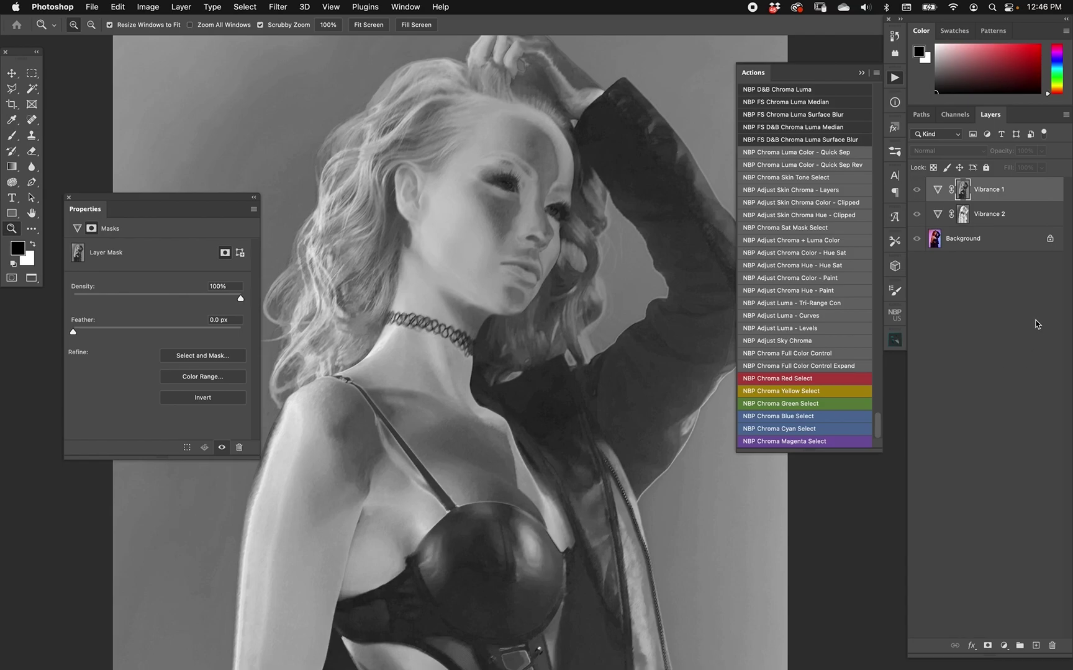
pyautogui.keyDown('alt'); pyautogui.click(963, 213); pyautogui.keyUp('alt')
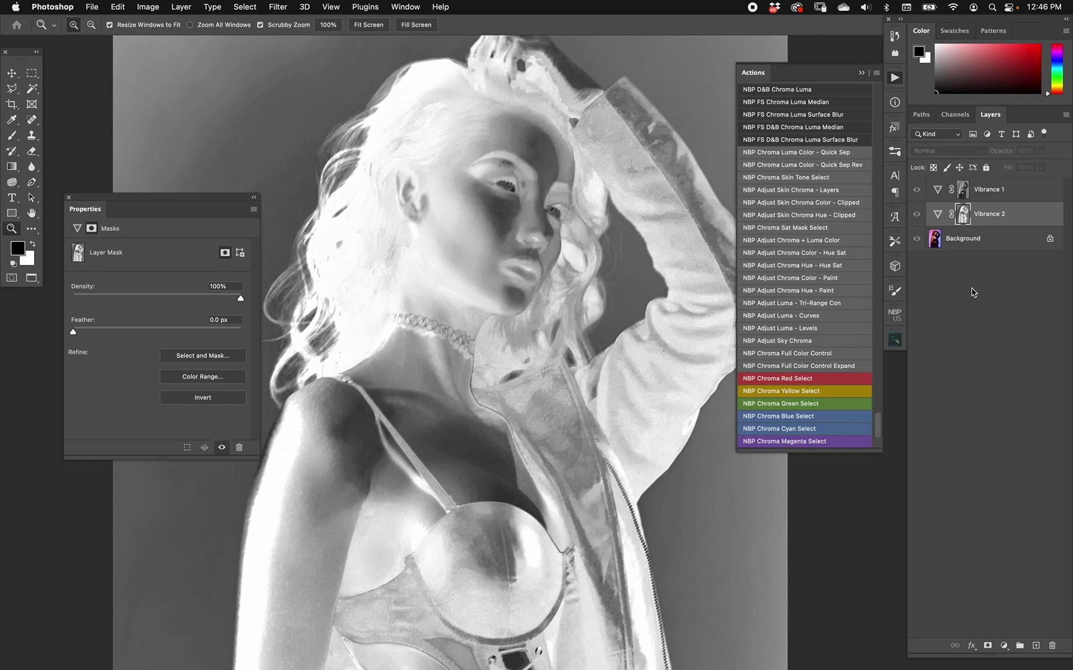
pyautogui.click(962, 191)
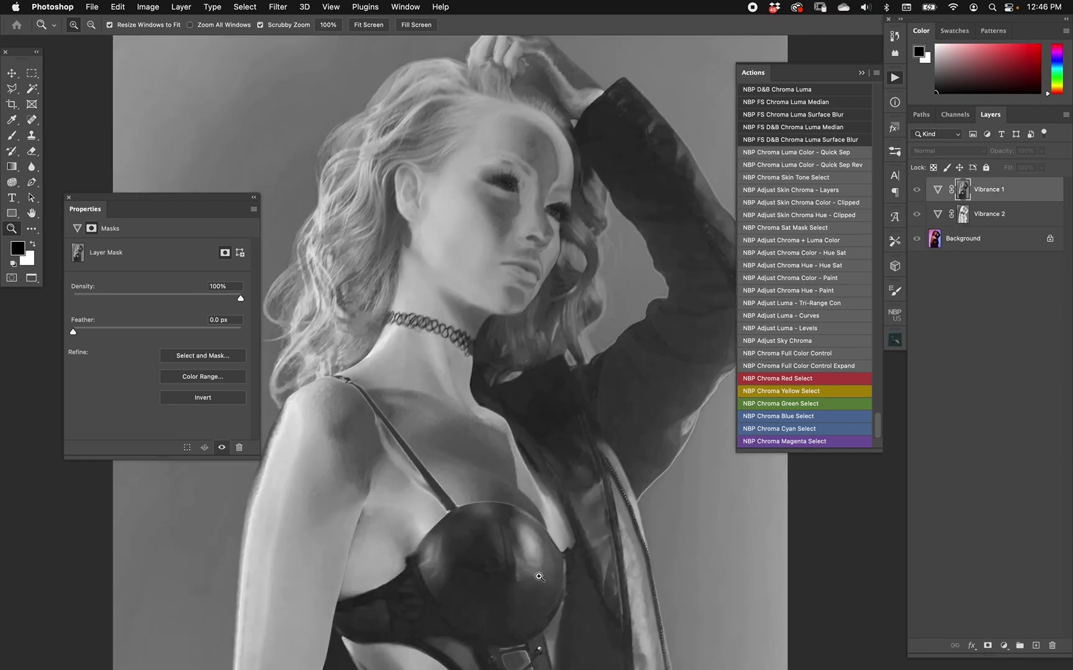
pyautogui.moveTo(560, 445); pyautogui.dragTo(565, 242)
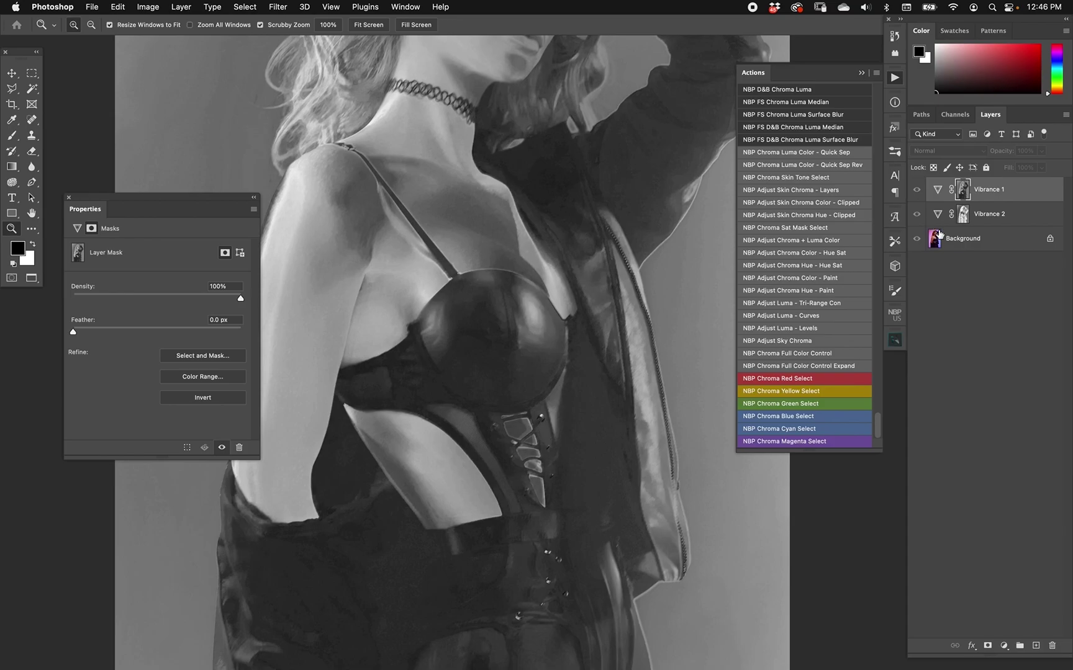
pyautogui.keyDown('alt'); pyautogui.click(962, 215); pyautogui.keyUp('alt')
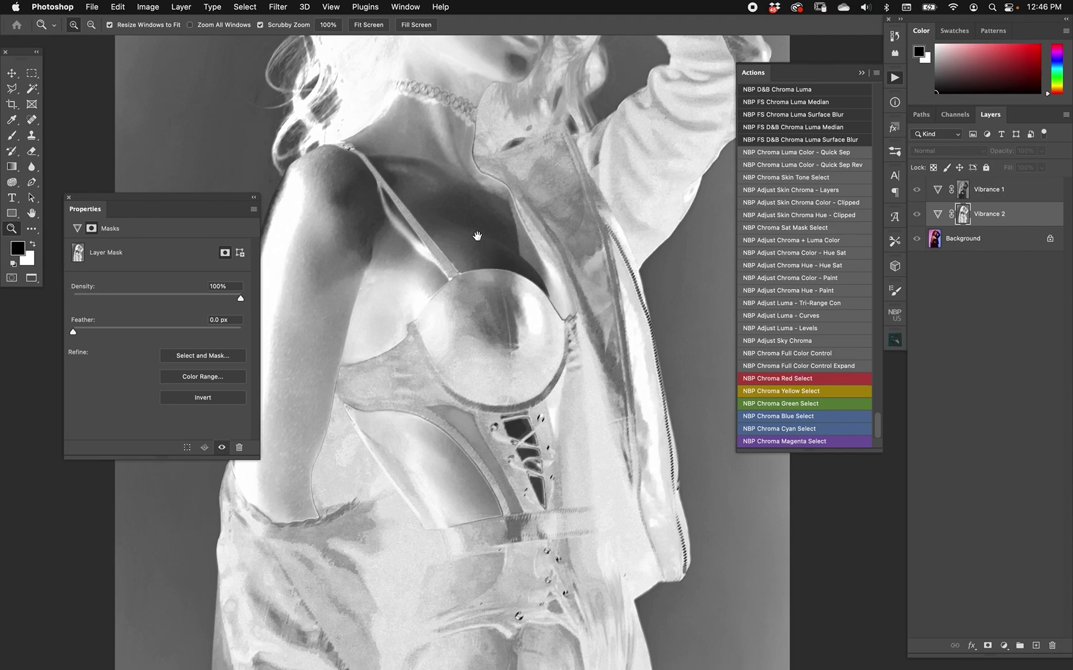
pyautogui.moveTo(516, 200); pyautogui.dragTo(531, 419)
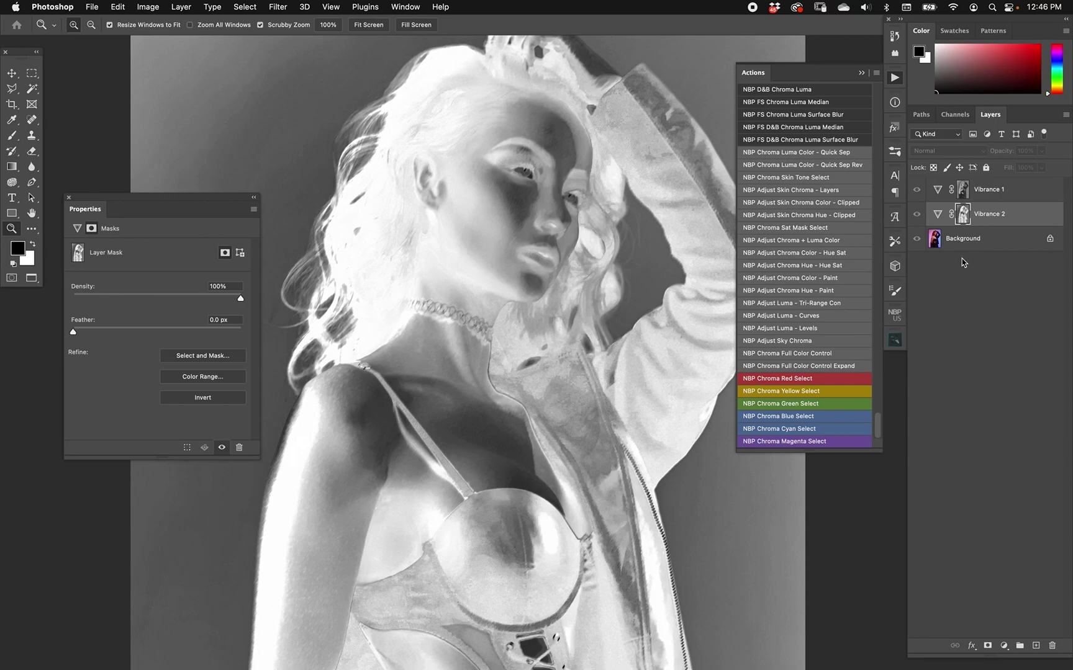
pyautogui.keyDown('alt'); pyautogui.click(963, 189); pyautogui.keyUp('alt')
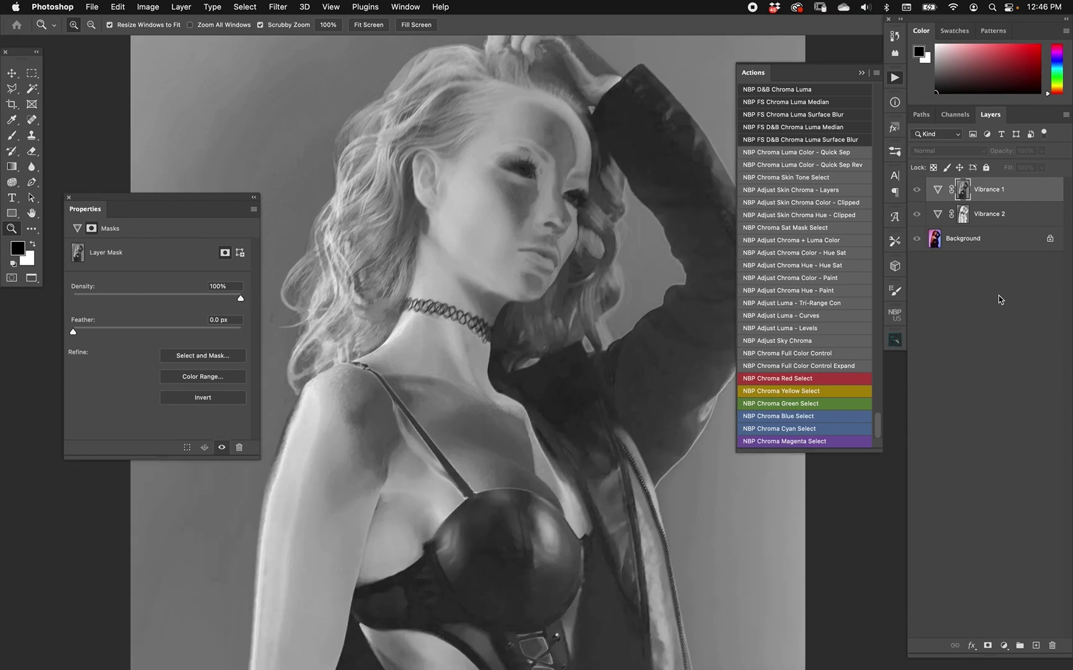
# Return to the composite, hide Vibrance 1, and set Vibrance 2 to Vibrance +50, Saturation +35
pyautogui.click(920, 205)
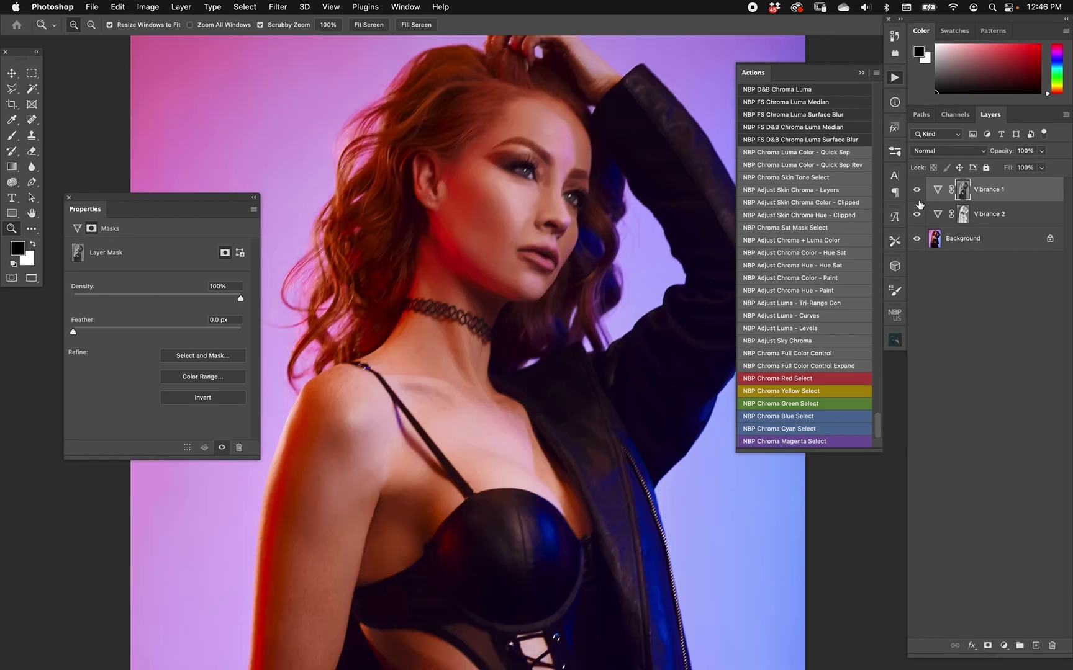
pyautogui.click(917, 189)
pyautogui.click(940, 221)
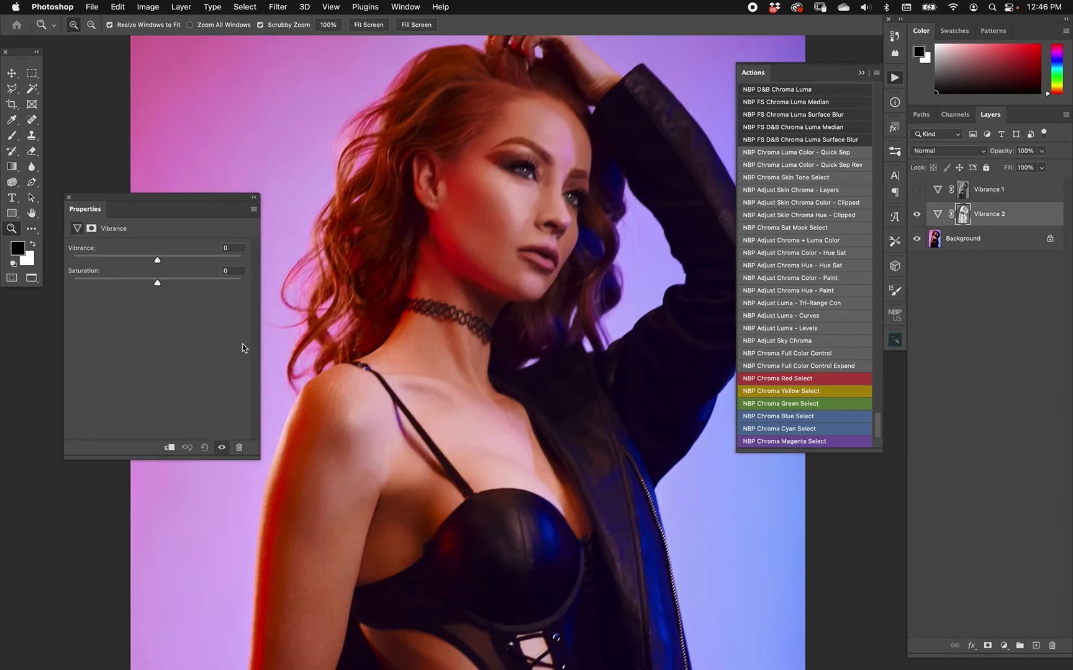
pyautogui.click(204, 258)
pyautogui.click(199, 279)
pyautogui.click(235, 248)
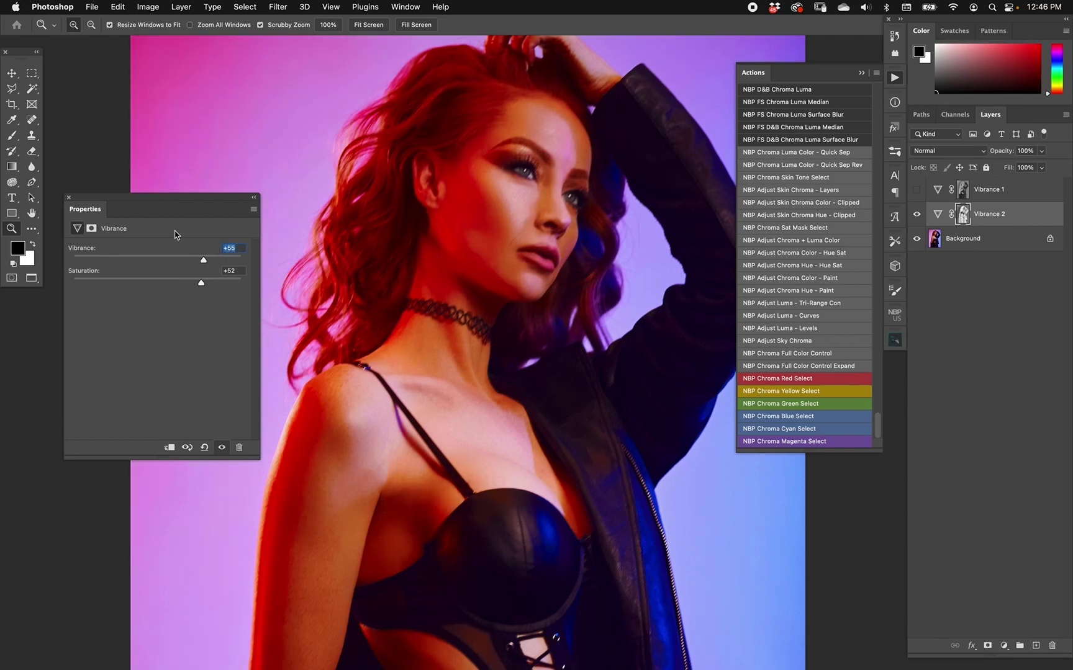
pyautogui.write('50')
pyautogui.press('Tab')
pyautogui.write('35')
pyautogui.press('Return')
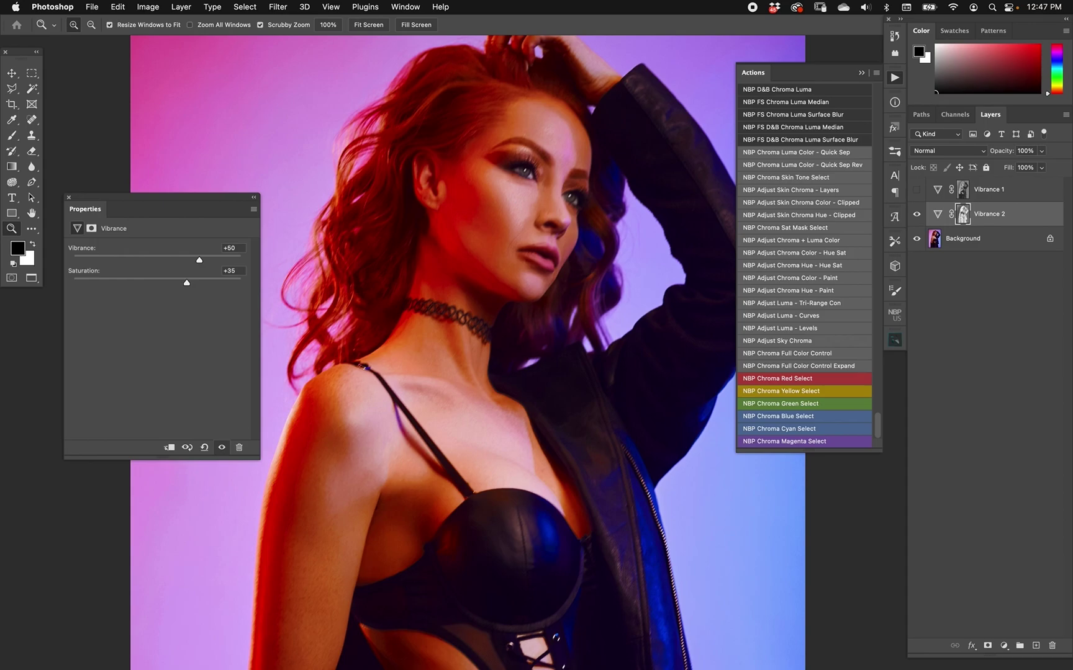
# Toggle Vibrance 2 off and on to compare its colour boost
pyautogui.click(916, 214)
pyautogui.click(916, 214)
pyautogui.scroll(-5, 479, 545)
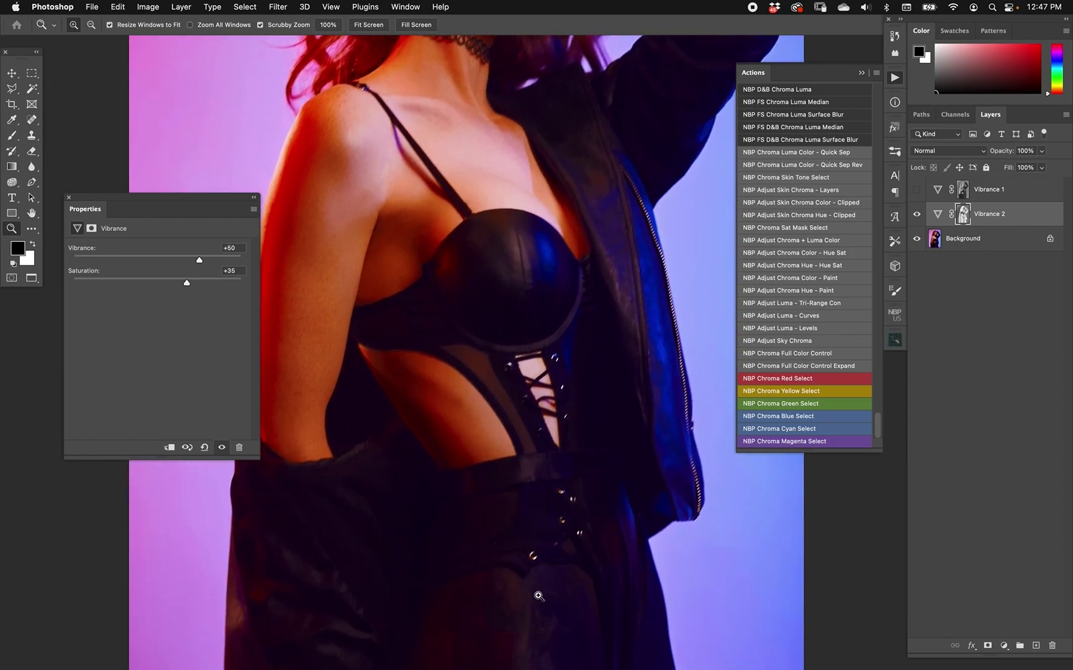
# Select Vibrance 1 and set it to Vibrance +50 and Saturation +35
pyautogui.click(917, 214)
pyautogui.click(917, 190)
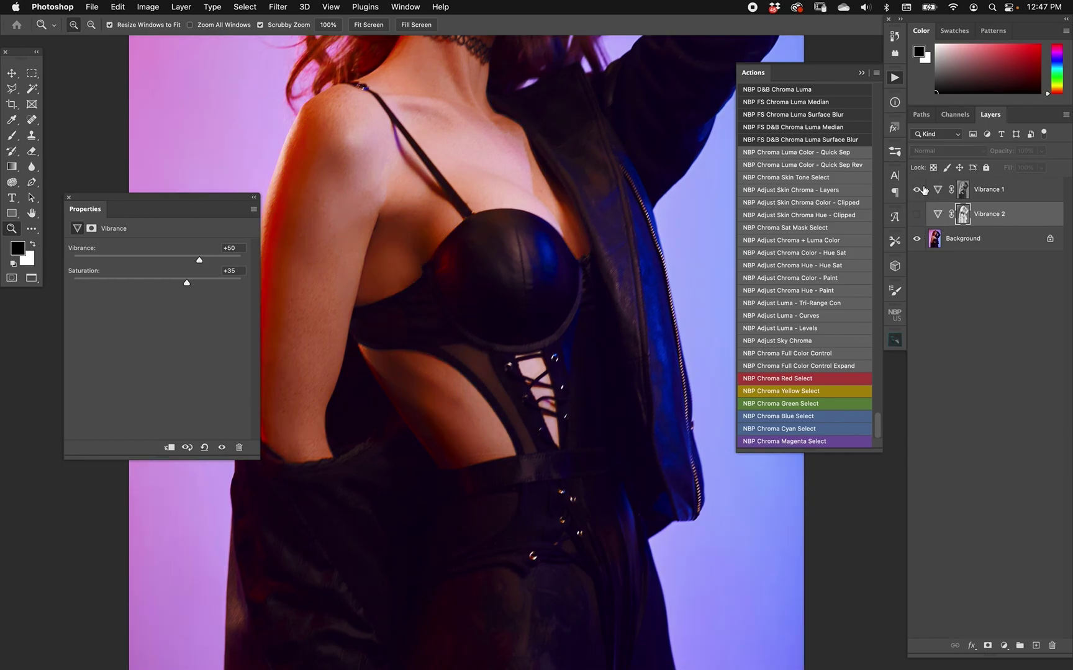
pyautogui.click(939, 190)
pyautogui.click(939, 215)
pyautogui.click(940, 191)
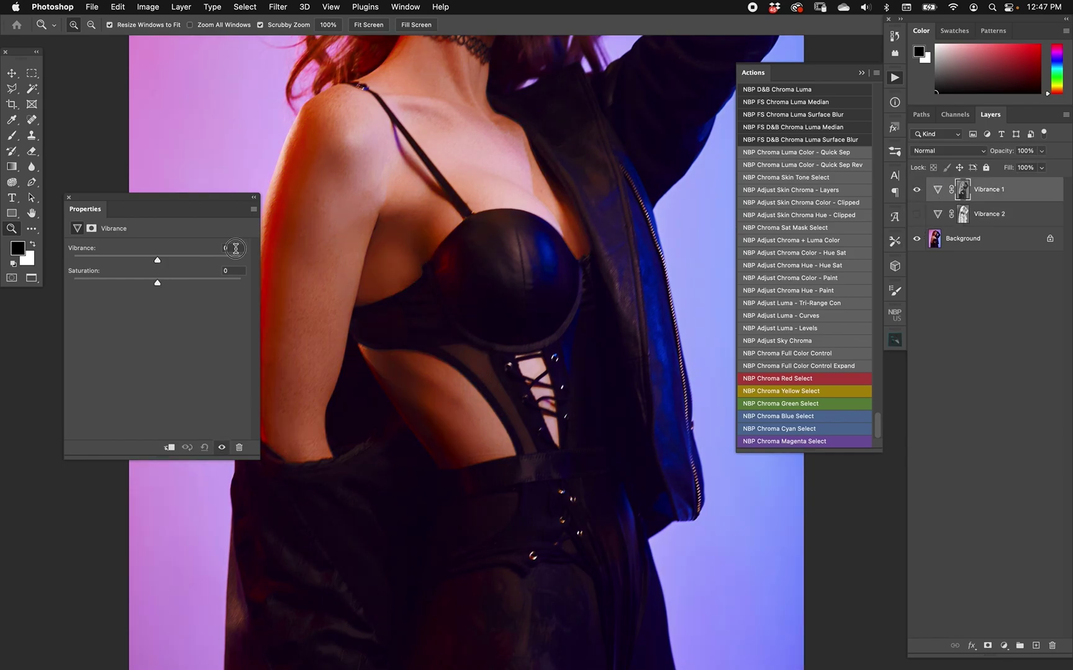
pyautogui.click(236, 248)
pyautogui.write('50')
pyautogui.press('Tab')
pyautogui.write('35')
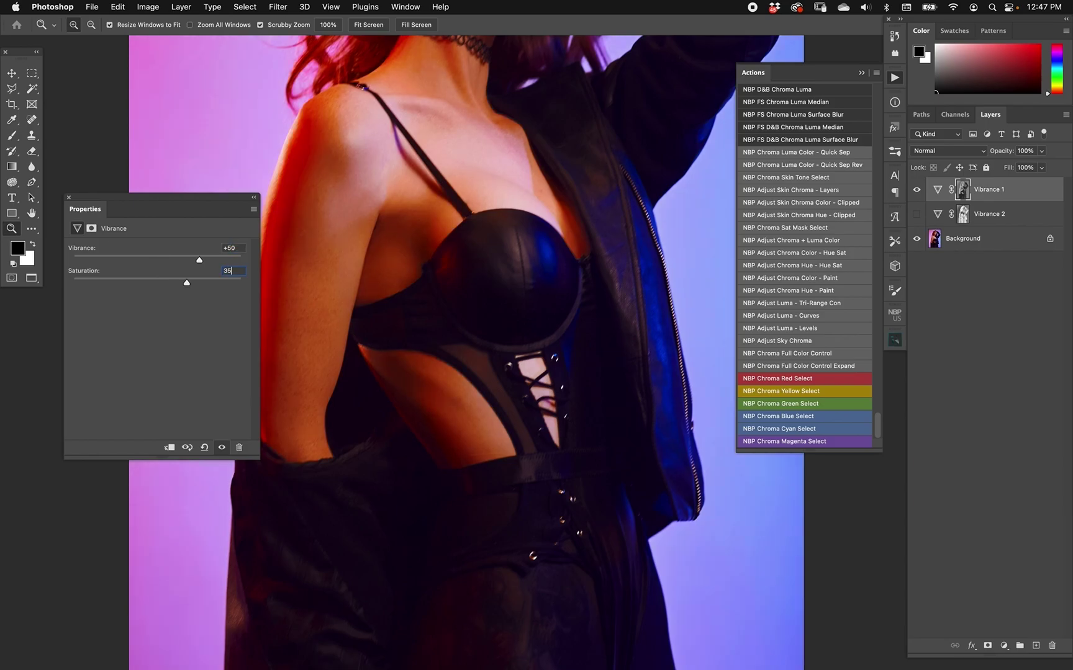
# Toggle Vibrance 1 and Vibrance 2 to compare, fit the photo on screen, and leave both hidden
pyautogui.click(917, 190)
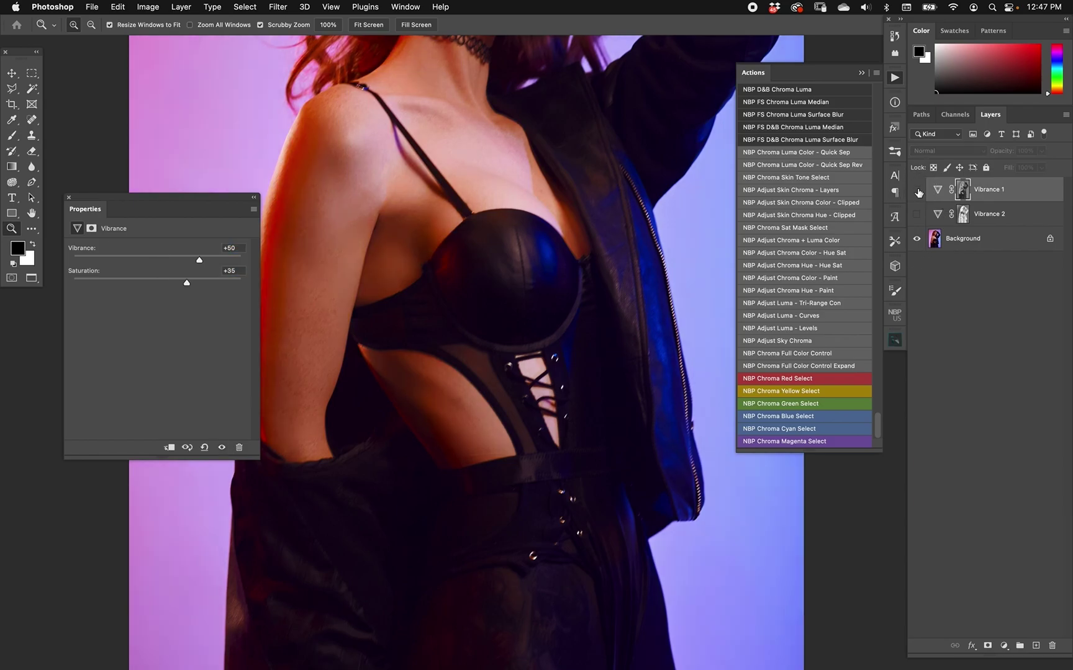
pyautogui.click(918, 191)
pyautogui.click(917, 191)
pyautogui.click(916, 190)
pyautogui.click(916, 191)
pyautogui.click(918, 214)
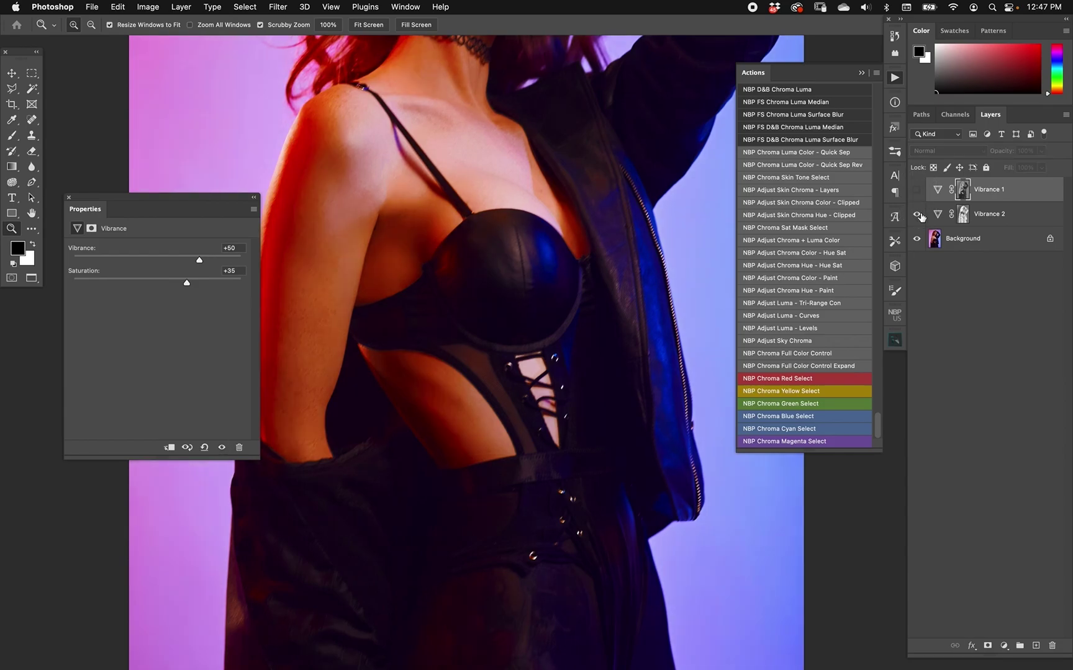
pyautogui.click(917, 215)
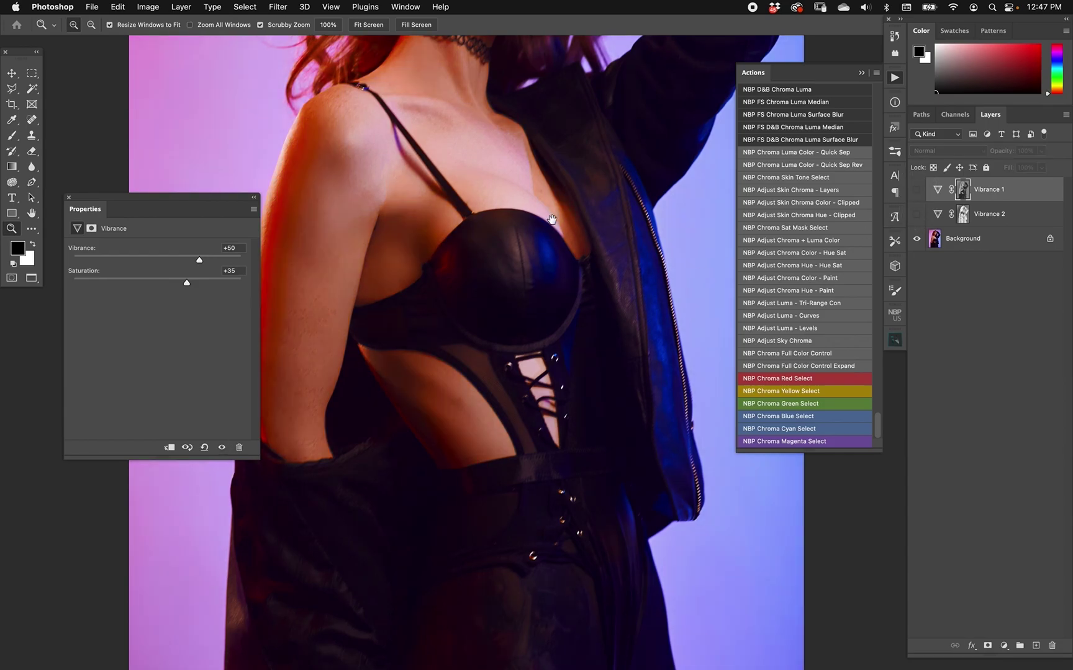
pyautogui.moveTo(552, 217); pyautogui.dragTo(542, 481)
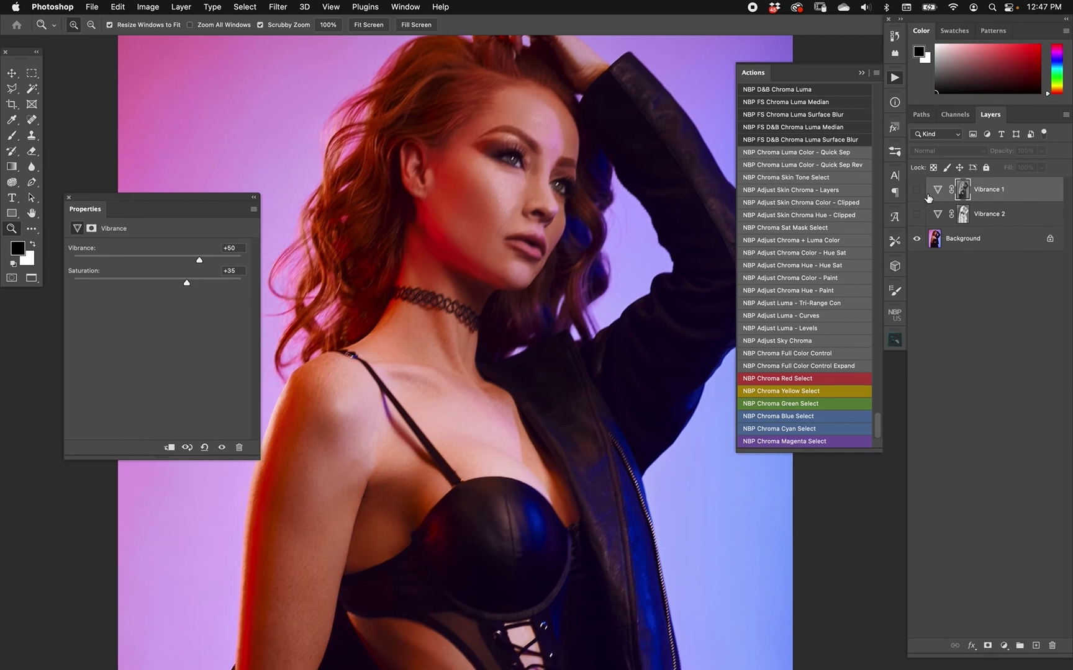
pyautogui.click(918, 191)
pyautogui.press('super+0')
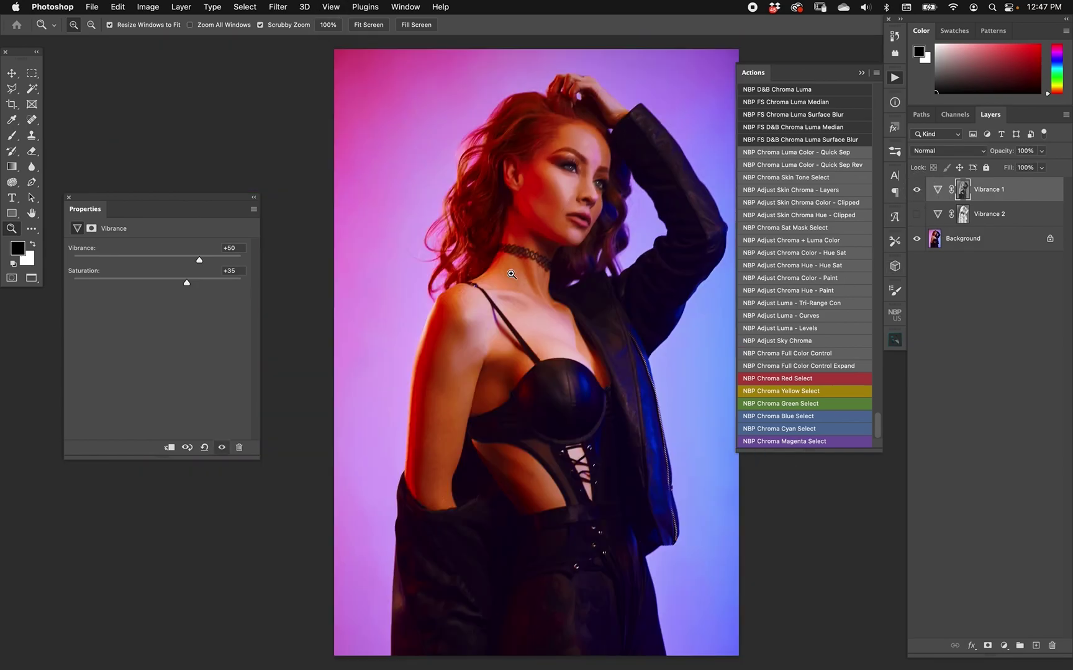
pyautogui.moveTo(540, 295); pyautogui.dragTo(516, 301)
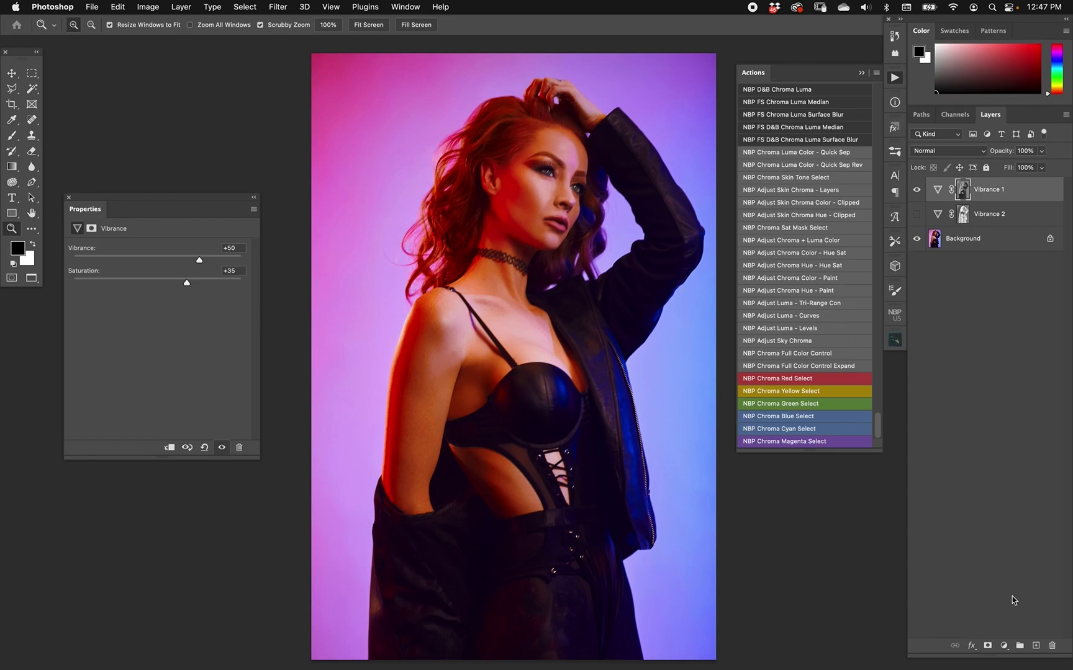
pyautogui.click(916, 190)
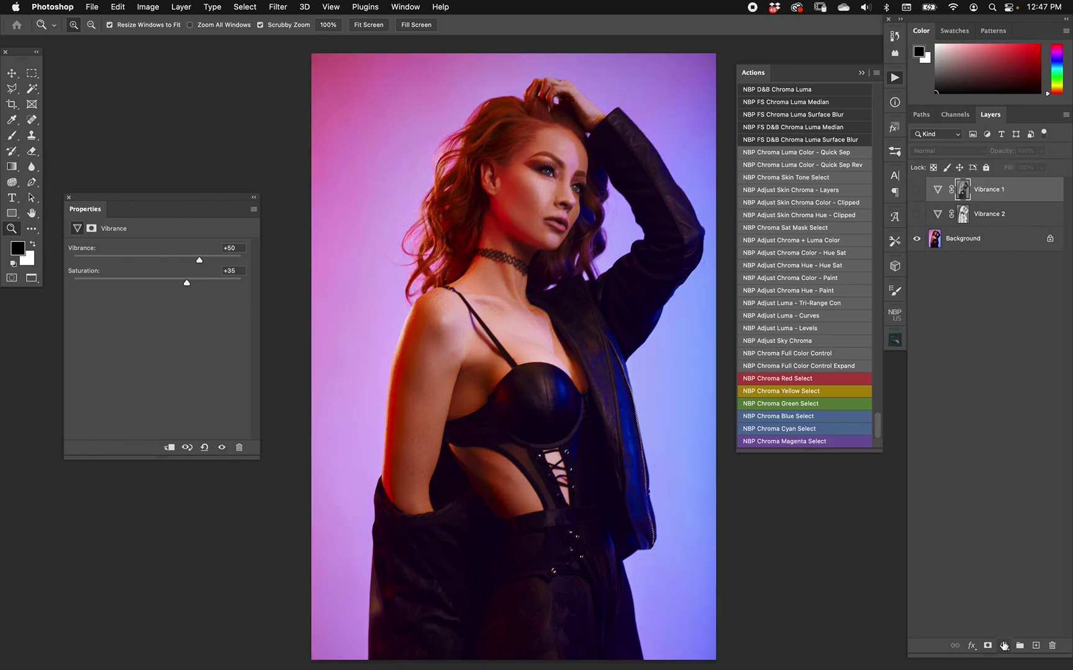
# Add a Solid Color fill layer set to pure white
pyautogui.click(1004, 645)
pyautogui.click(1021, 400)
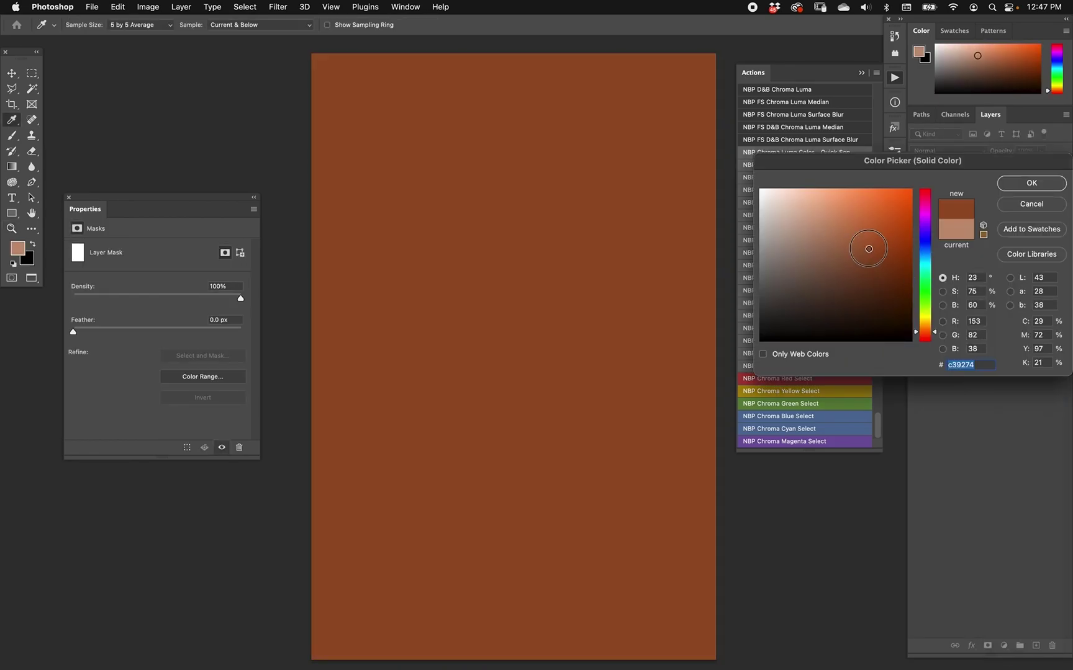
pyautogui.moveTo(870, 255); pyautogui.dragTo(742, 168)
pyautogui.click(1036, 187)
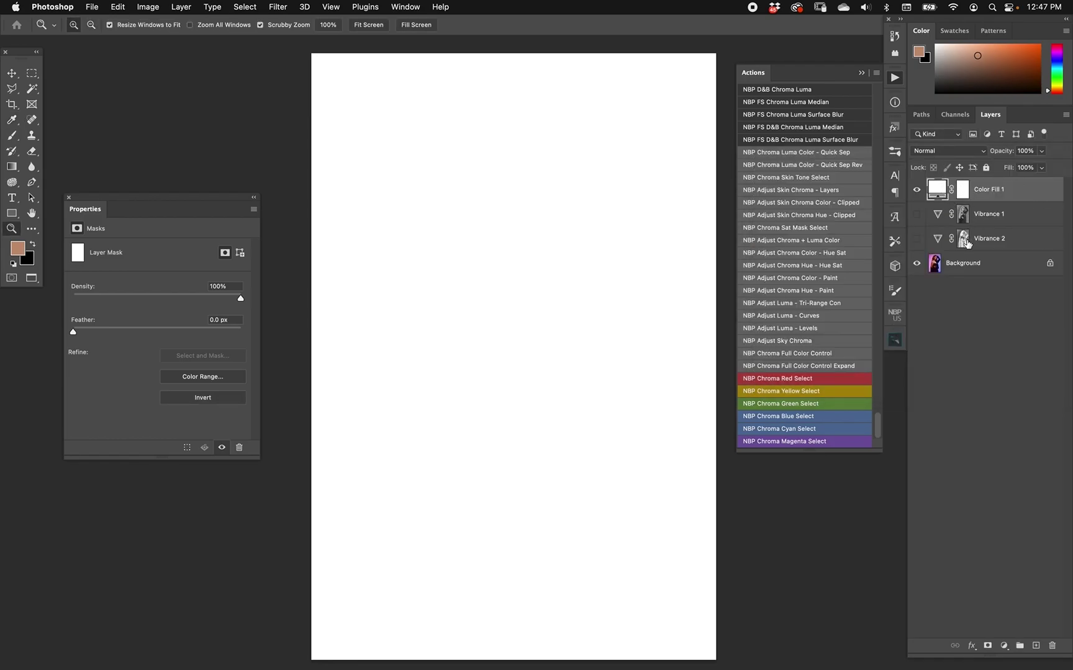
# Alt-drag the Vibrance 2 mask onto Color Fill 1 and duplicate that layer
pyautogui.press('alt')
pyautogui.moveTo(962, 243); pyautogui.dragTo(965, 194)
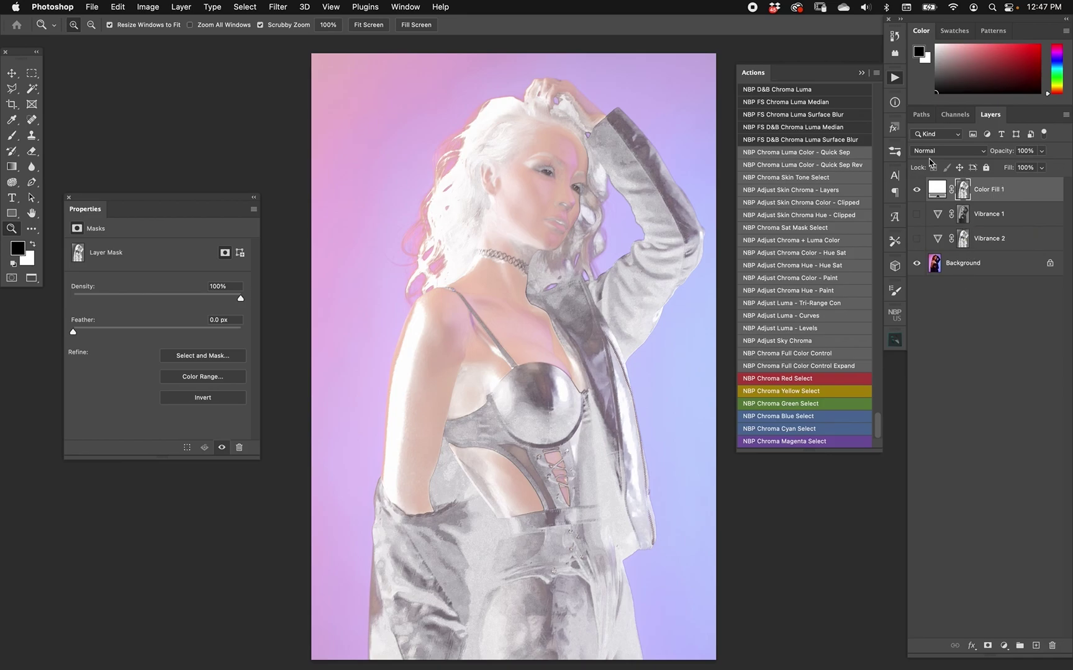
pyautogui.press('super+j')
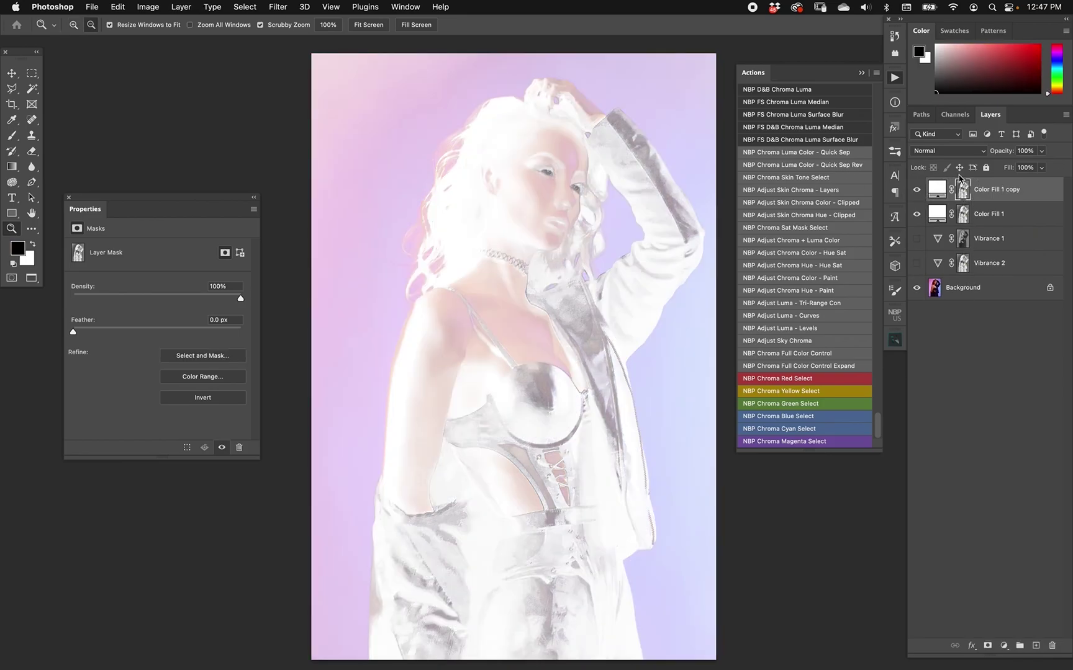
# Invert the Color Fill 1 copy's mask and hide both white fill layers
pyautogui.press('super+i')
pyautogui.moveTo(962, 188); pyautogui.dragTo(963, 214)
pyautogui.click(916, 190)
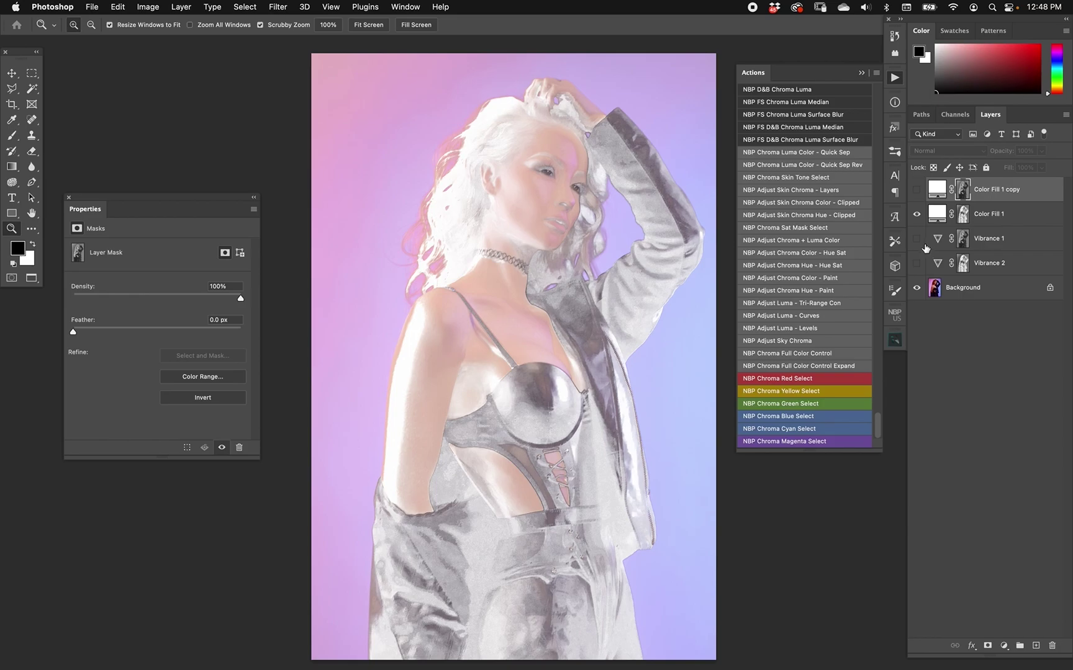
pyautogui.click(917, 215)
pyautogui.press('super+comma')
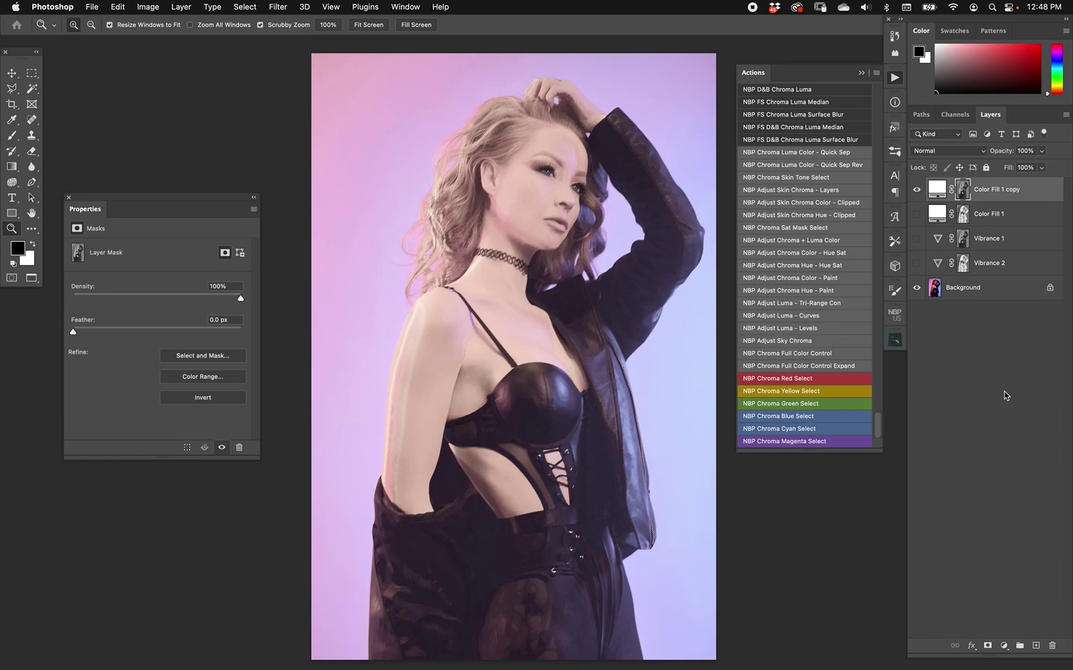
# Alternate showing Color Fill 1 copy and Color Fill 1 to compare, then hide both
pyautogui.click(917, 190)
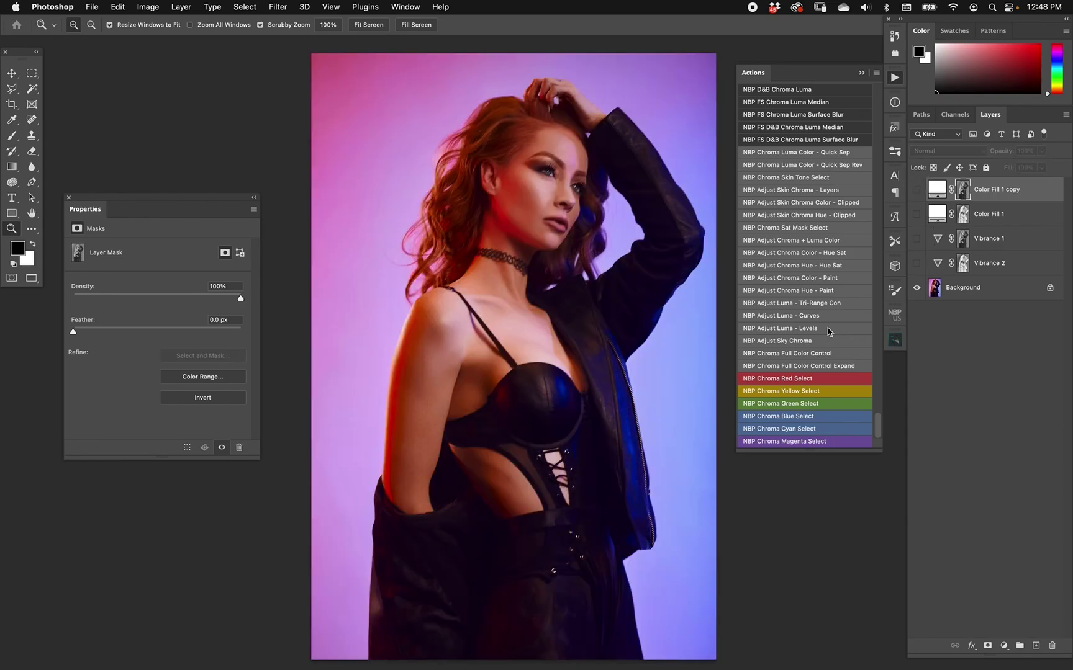
pyautogui.click(917, 190)
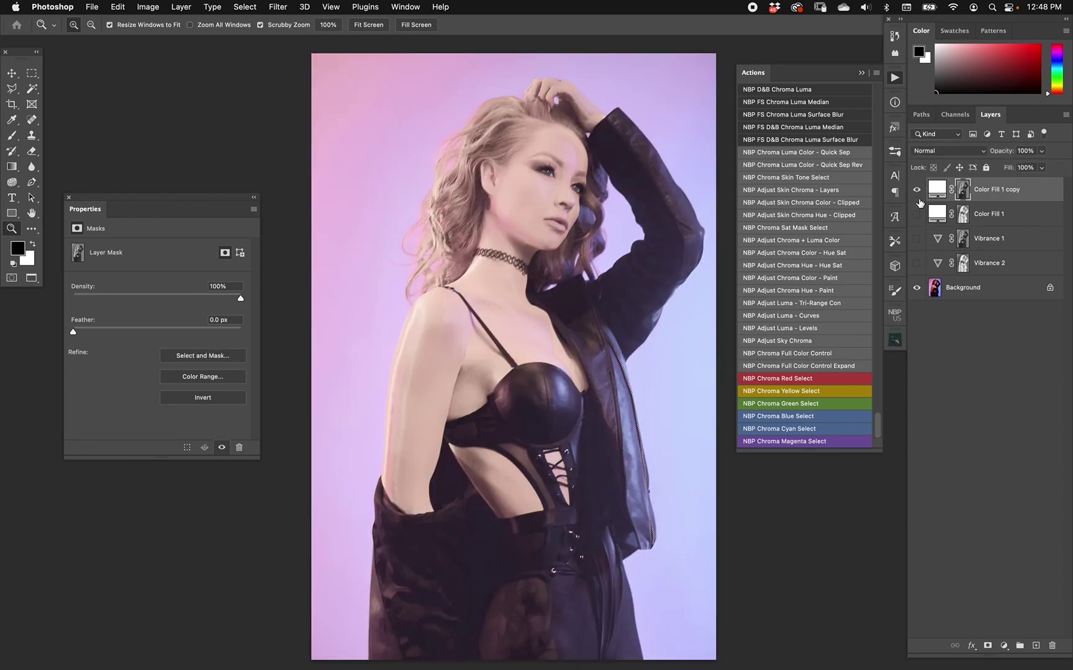
pyautogui.click(917, 190)
pyautogui.click(916, 189)
pyautogui.click(916, 189)
pyautogui.click(917, 214)
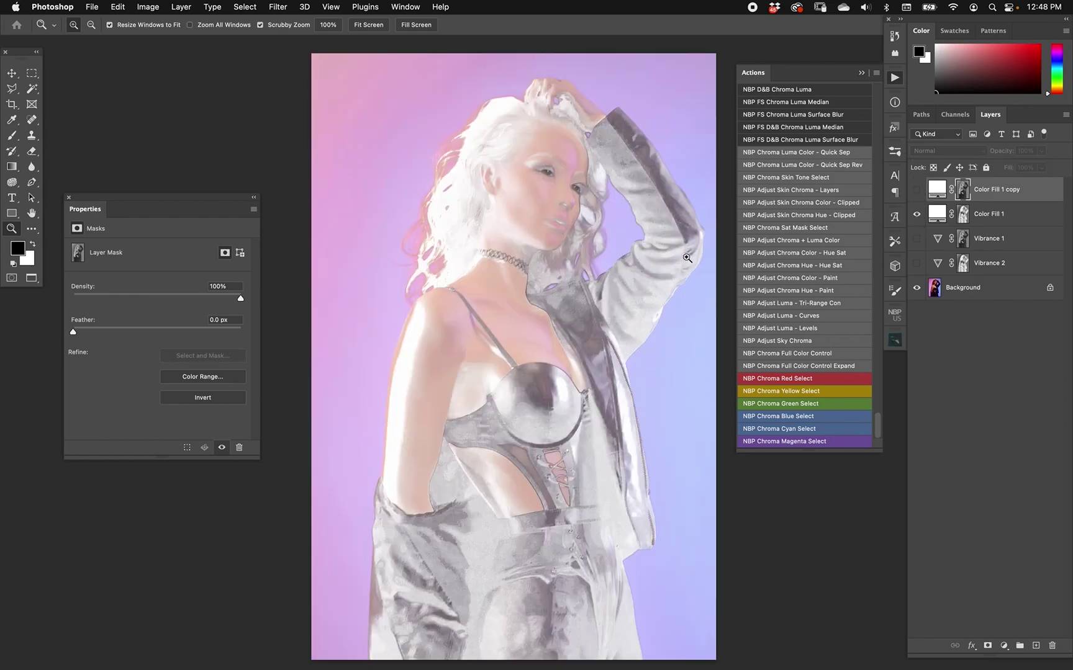
pyautogui.click(916, 213)
pyautogui.click(917, 189)
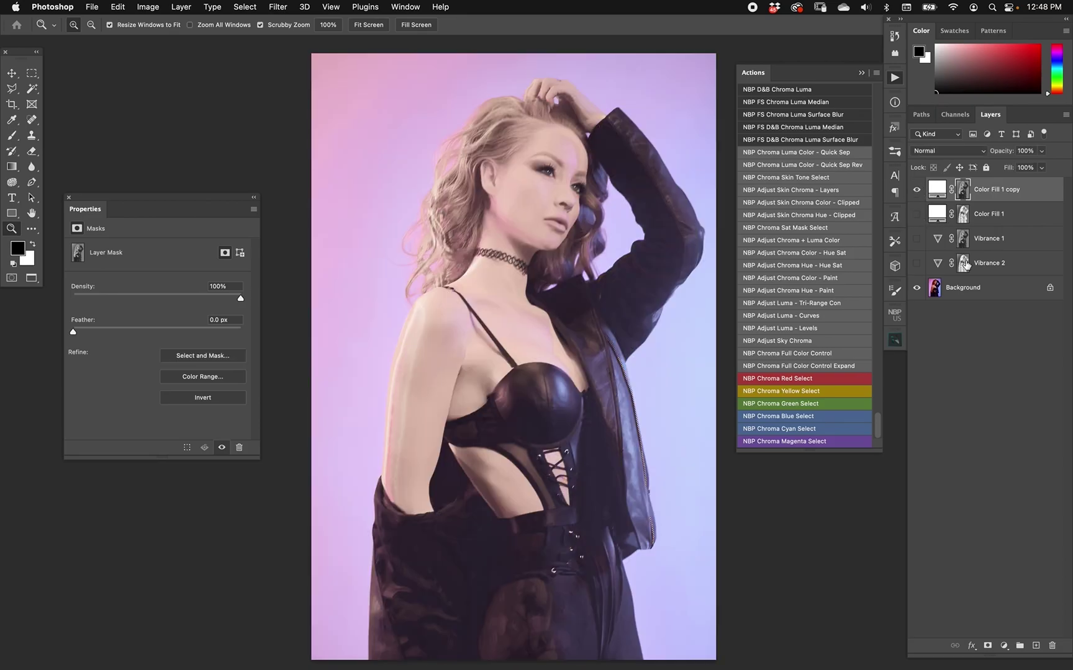
pyautogui.click(917, 189)
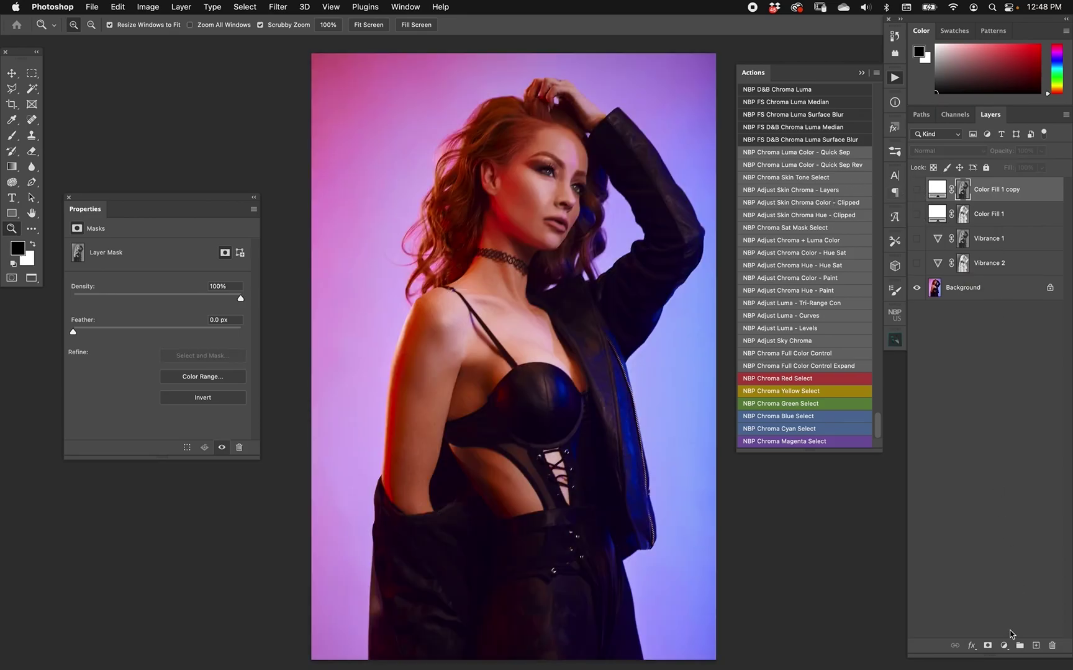
# Add Brightness/Contrast 1 in Luminosity mode with Contrast 50 and copy Color Fill 1's mask onto it
pyautogui.click(1004, 645)
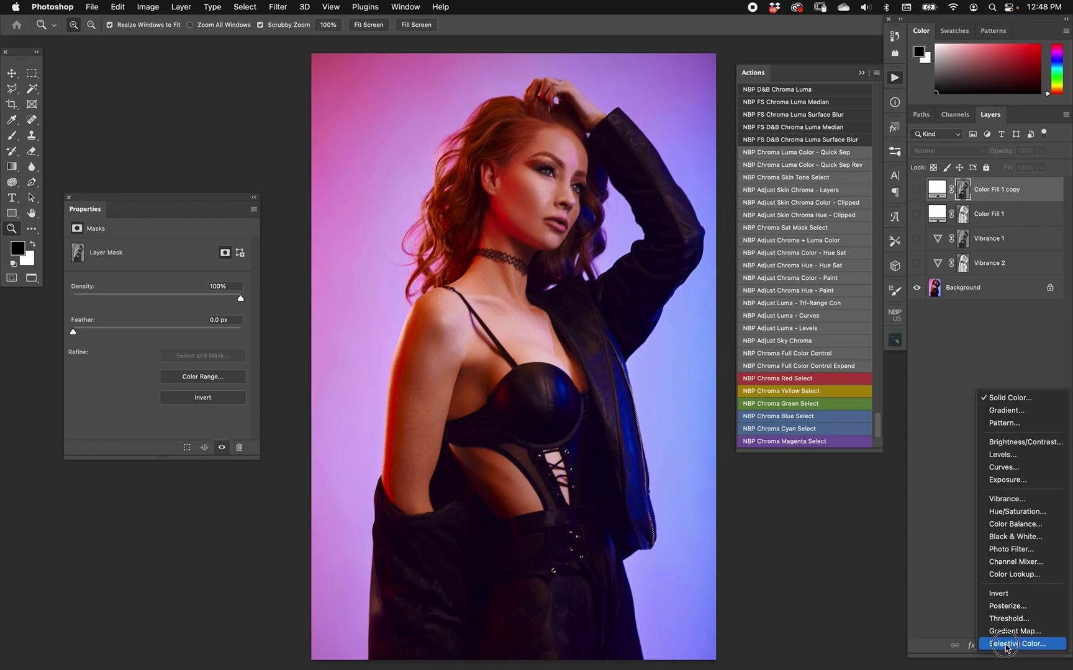
pyautogui.click(1021, 443)
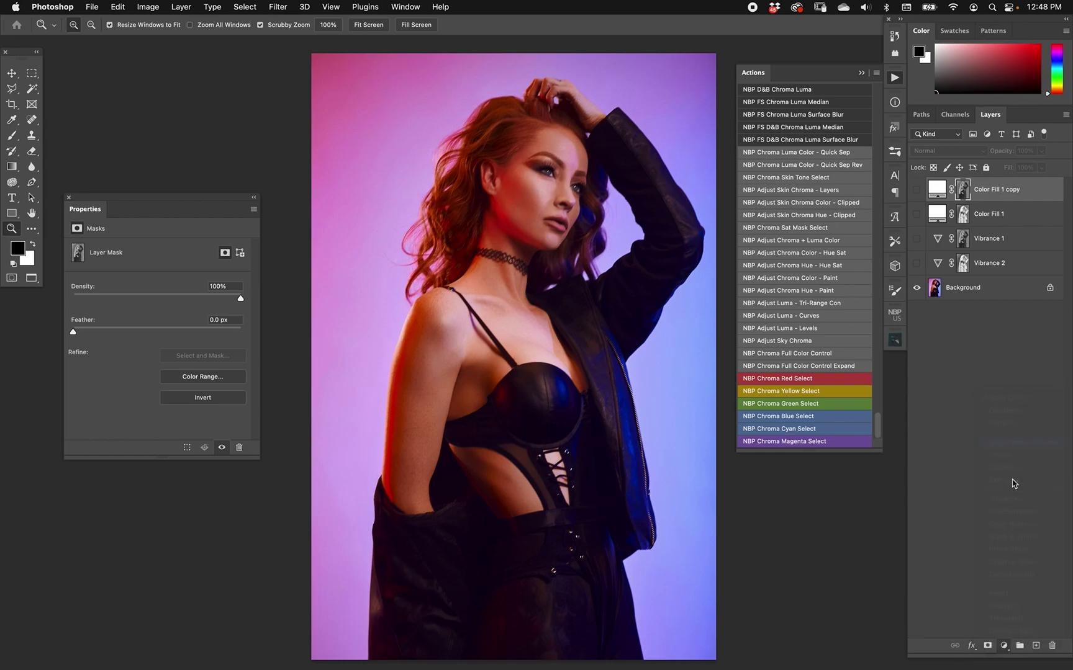
pyautogui.click(961, 153)
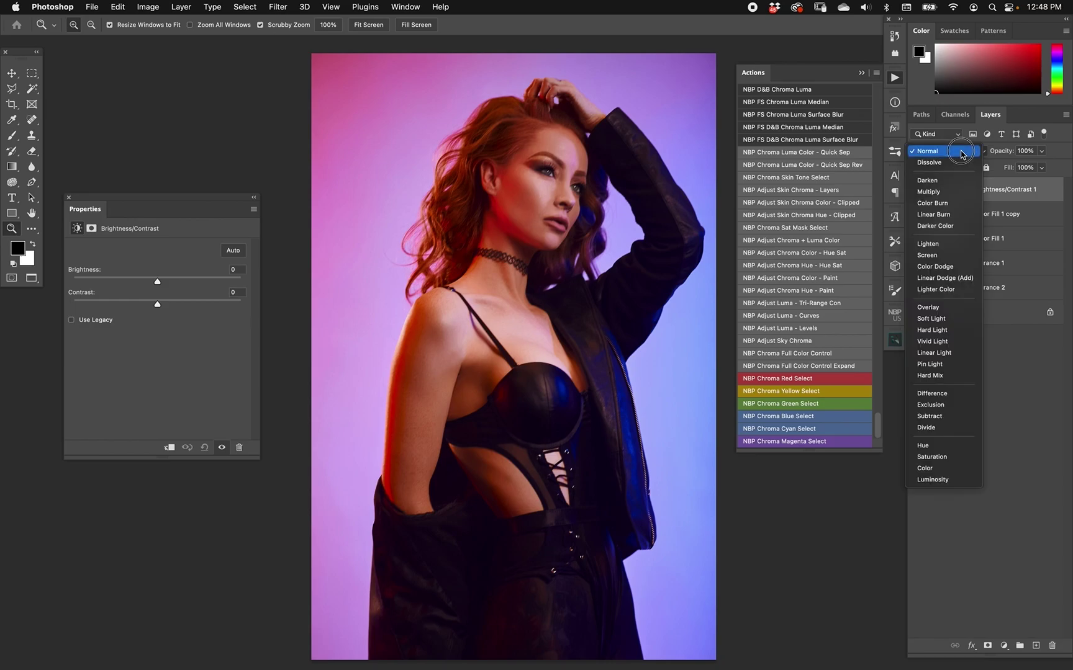
pyautogui.click(931, 479)
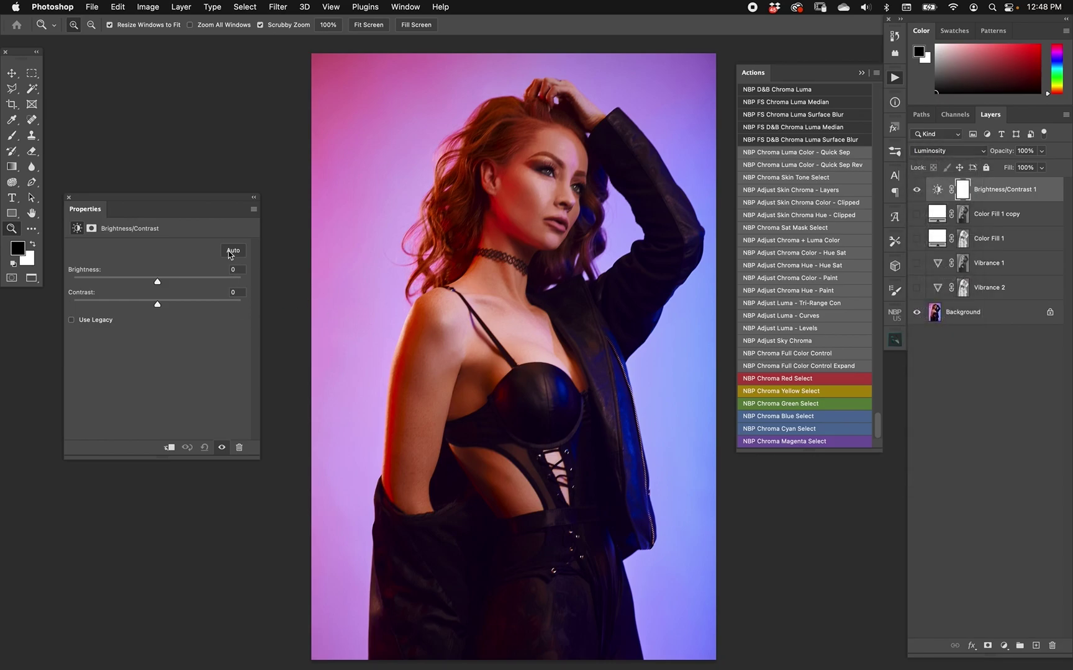
pyautogui.click(236, 292)
pyautogui.write('50')
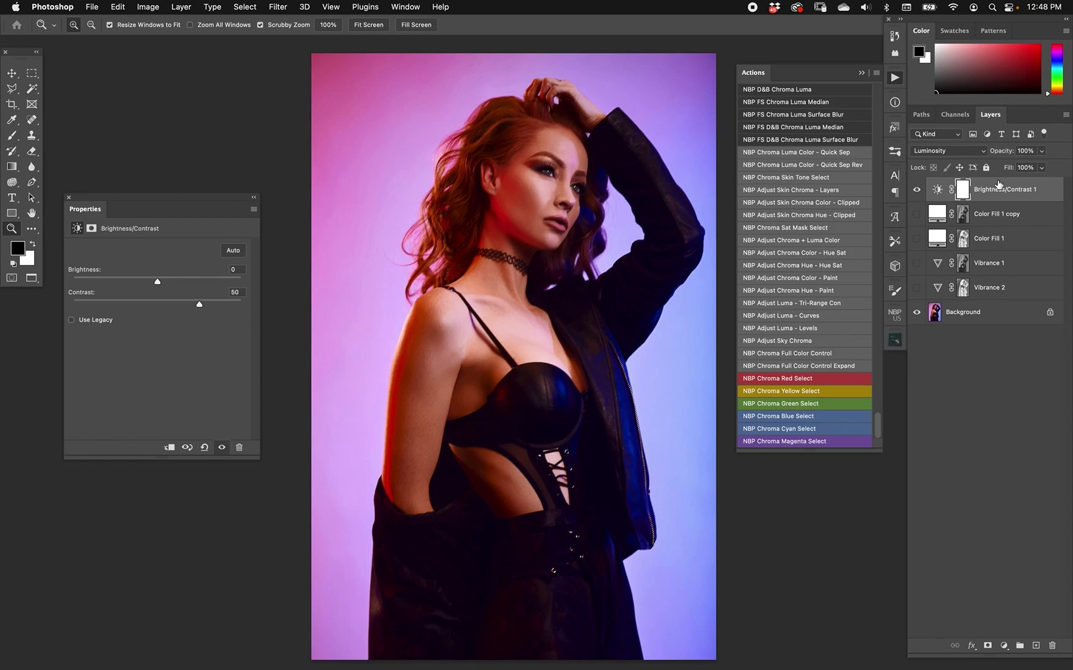
pyautogui.moveTo(962, 238); pyautogui.dragTo(964, 191)
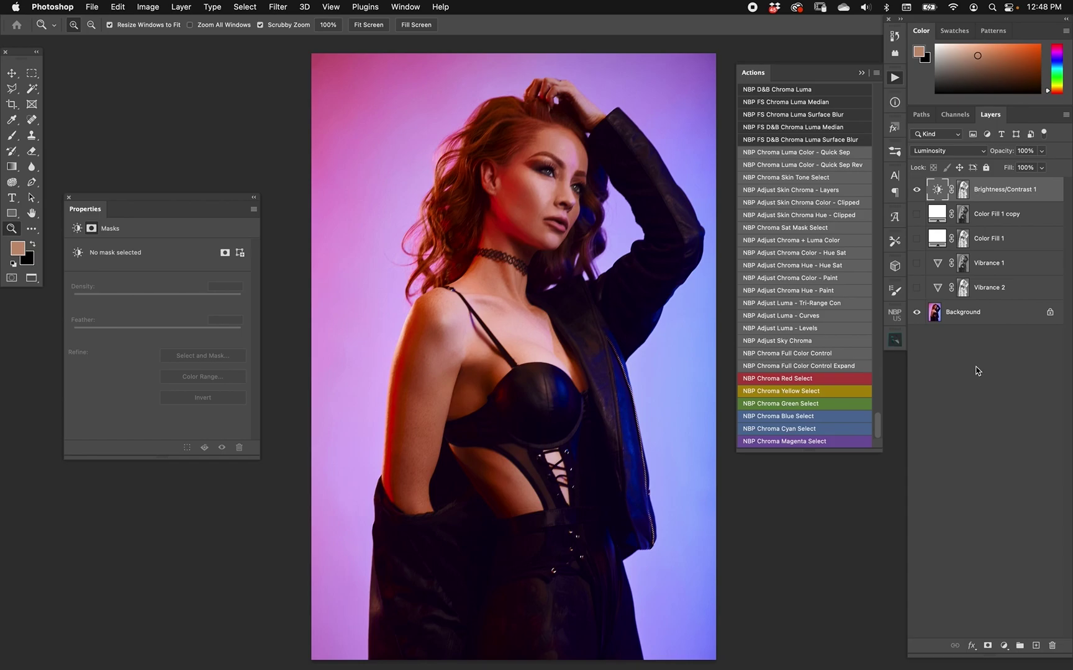
# Duplicate Brightness/Contrast 1, give the copy the Color Fill 1 copy mask, and hide it
pyautogui.press('super+j')
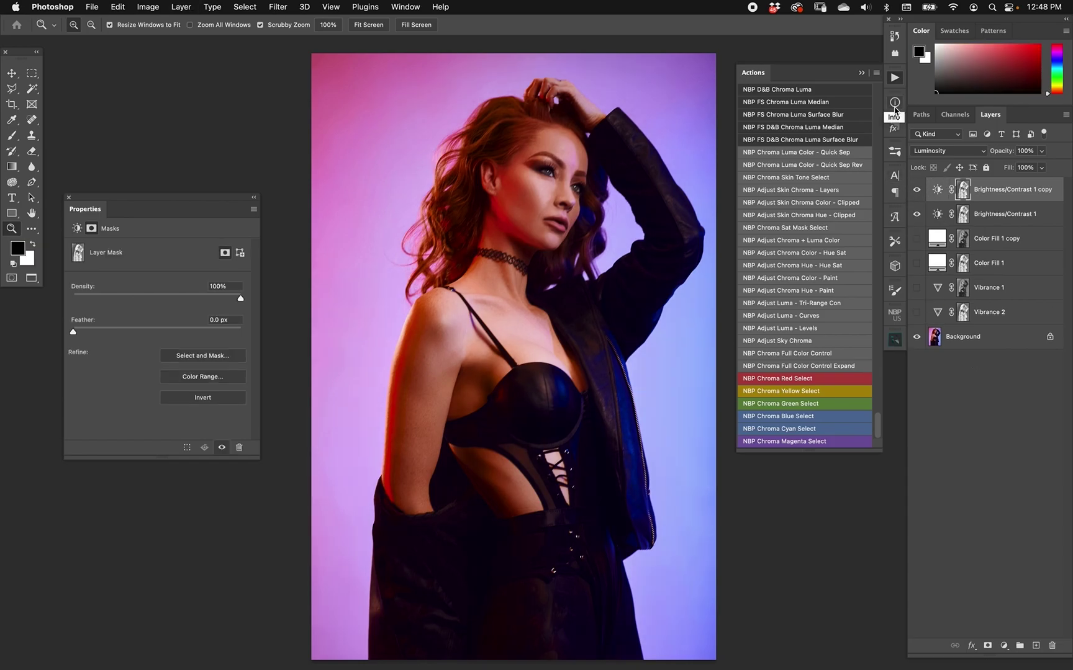
pyautogui.moveTo(962, 239); pyautogui.dragTo(964, 230)
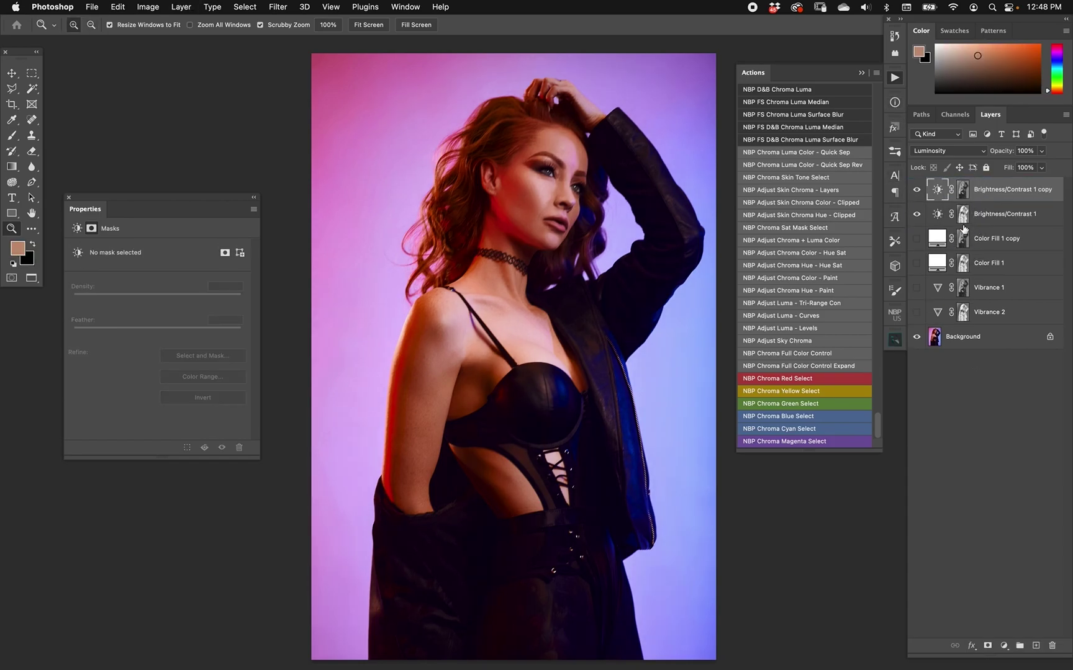
pyautogui.click(916, 190)
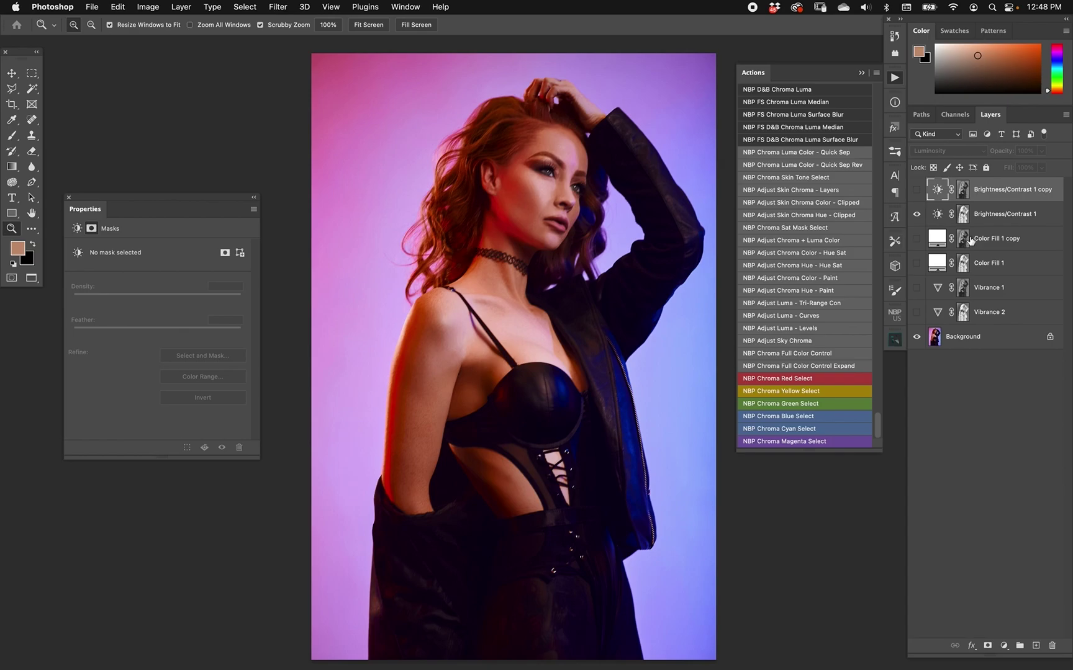
# Alternate Brightness/Contrast 1 and its copy to compare, then hide both
pyautogui.click(937, 224)
pyautogui.click(916, 214)
pyautogui.click(916, 189)
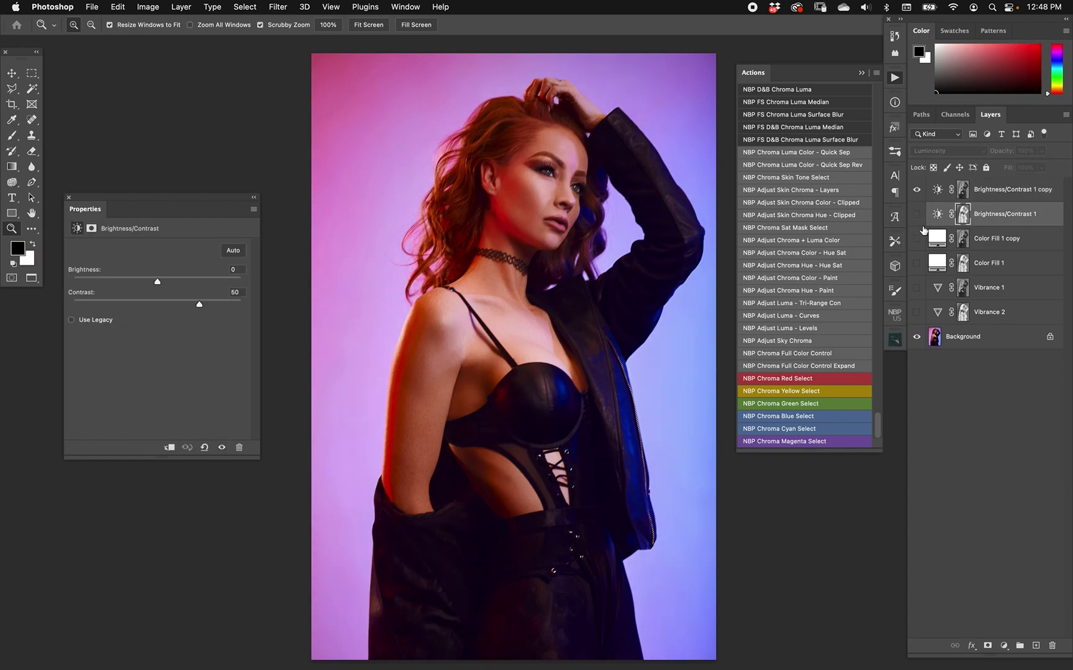
pyautogui.click(937, 197)
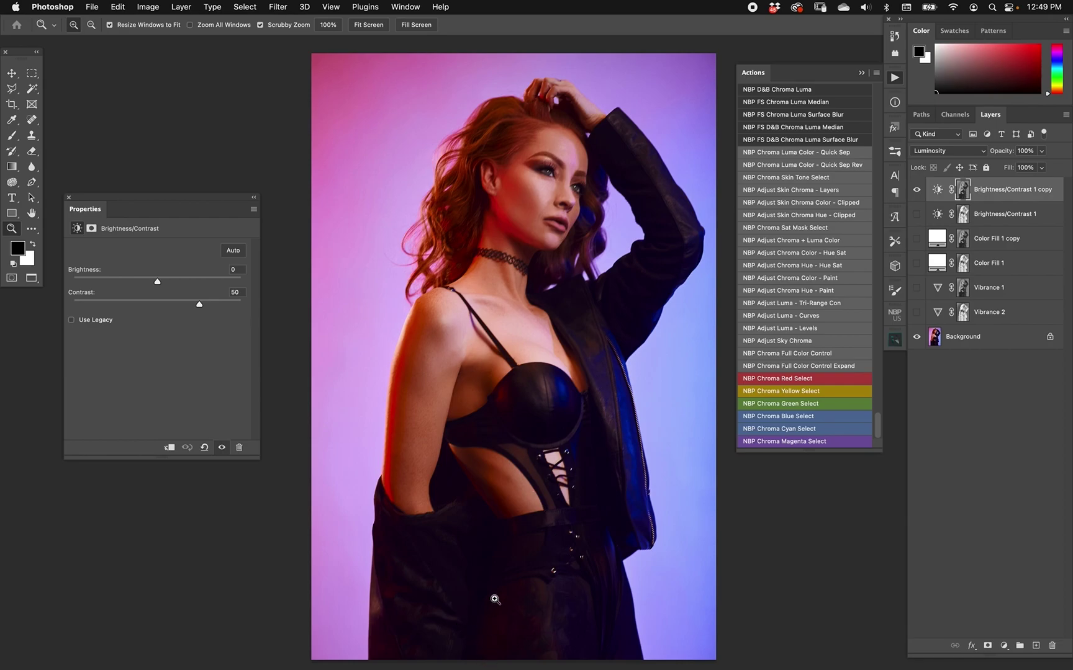
pyautogui.click(916, 189)
pyautogui.click(916, 214)
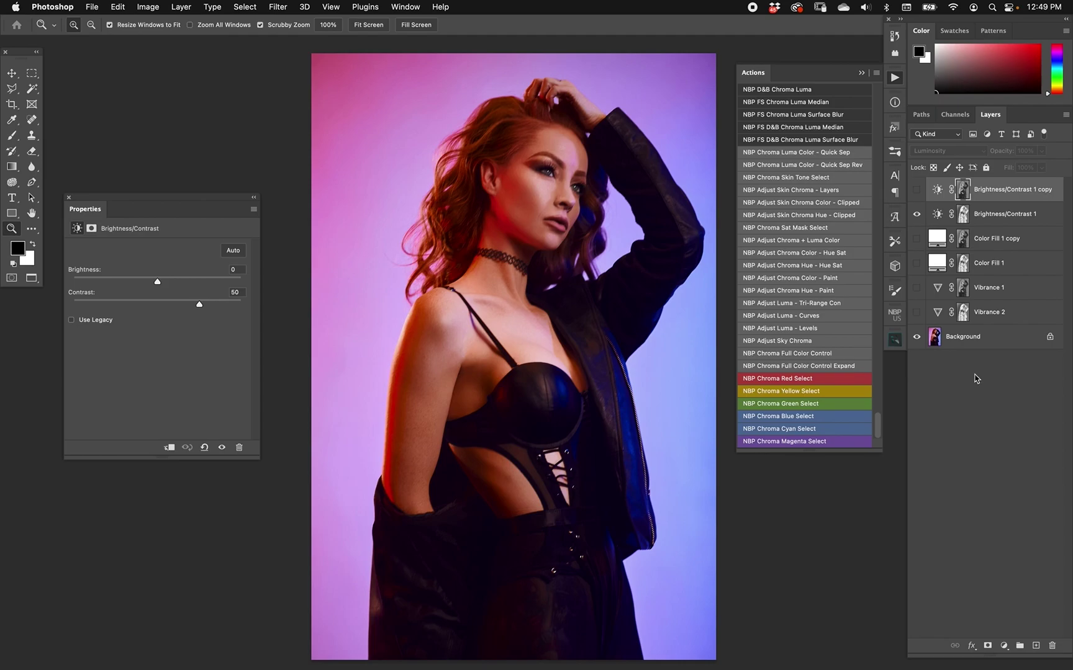
pyautogui.click(916, 214)
pyautogui.click(916, 190)
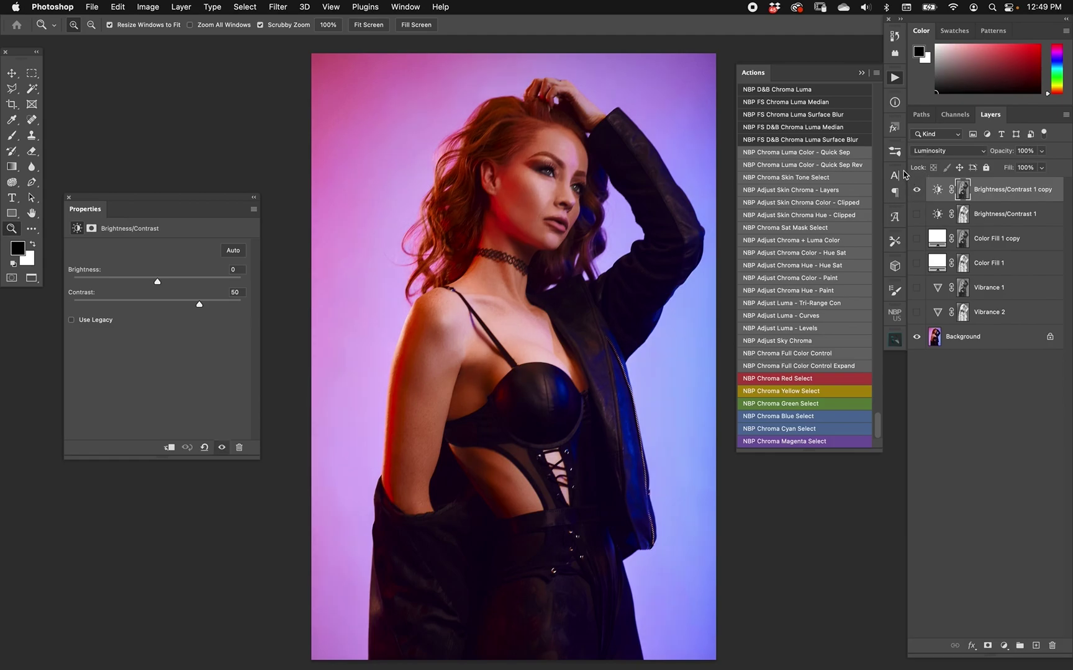
pyautogui.click(916, 190)
# Compare the Vibrance 1 and Vibrance 2 masks on canvas, ending on Vibrance 1's chroma mask
pyautogui.keyDown('alt'); pyautogui.click(962, 287); pyautogui.keyUp('alt')
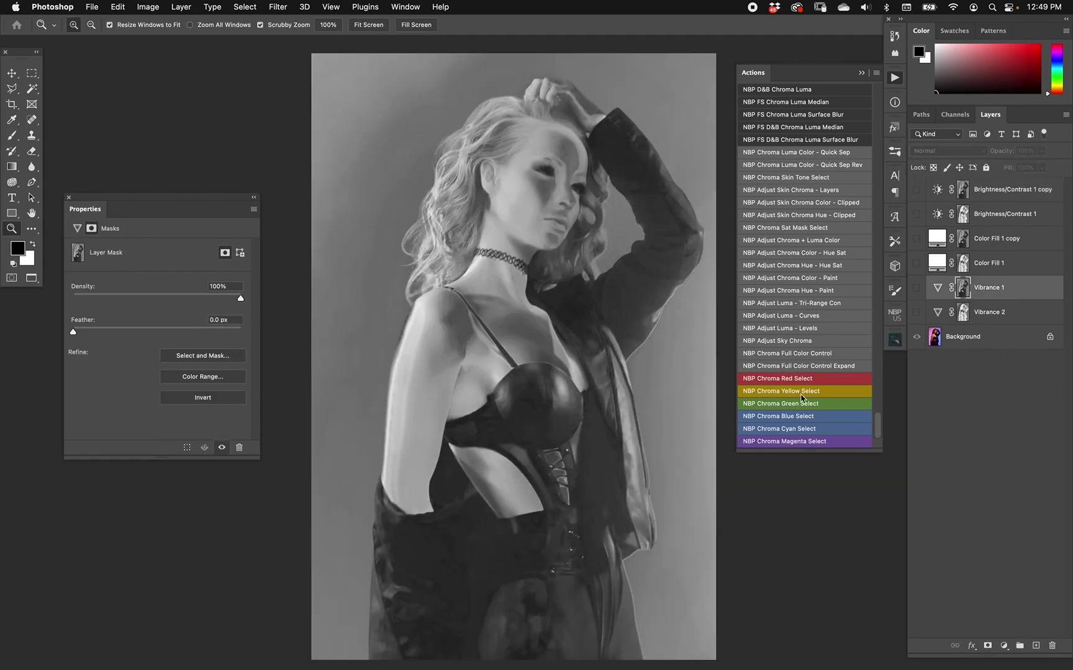
pyautogui.keyDown('alt'); pyautogui.click(965, 312); pyautogui.keyUp('alt')
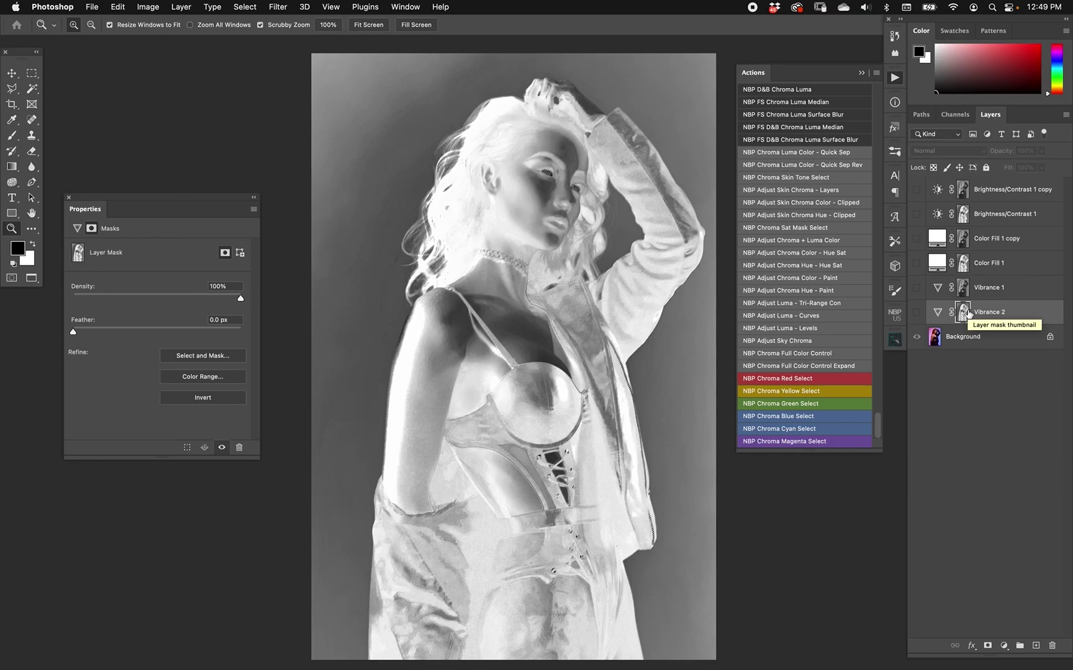
pyautogui.keyDown('alt'); pyautogui.click(964, 289); pyautogui.keyUp('alt')
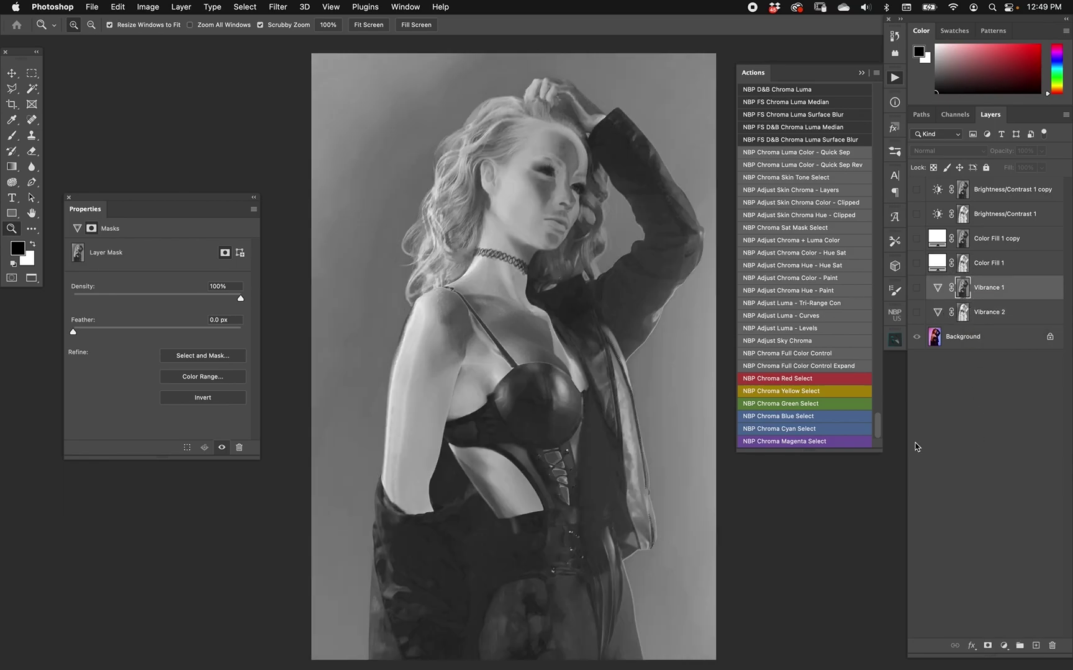